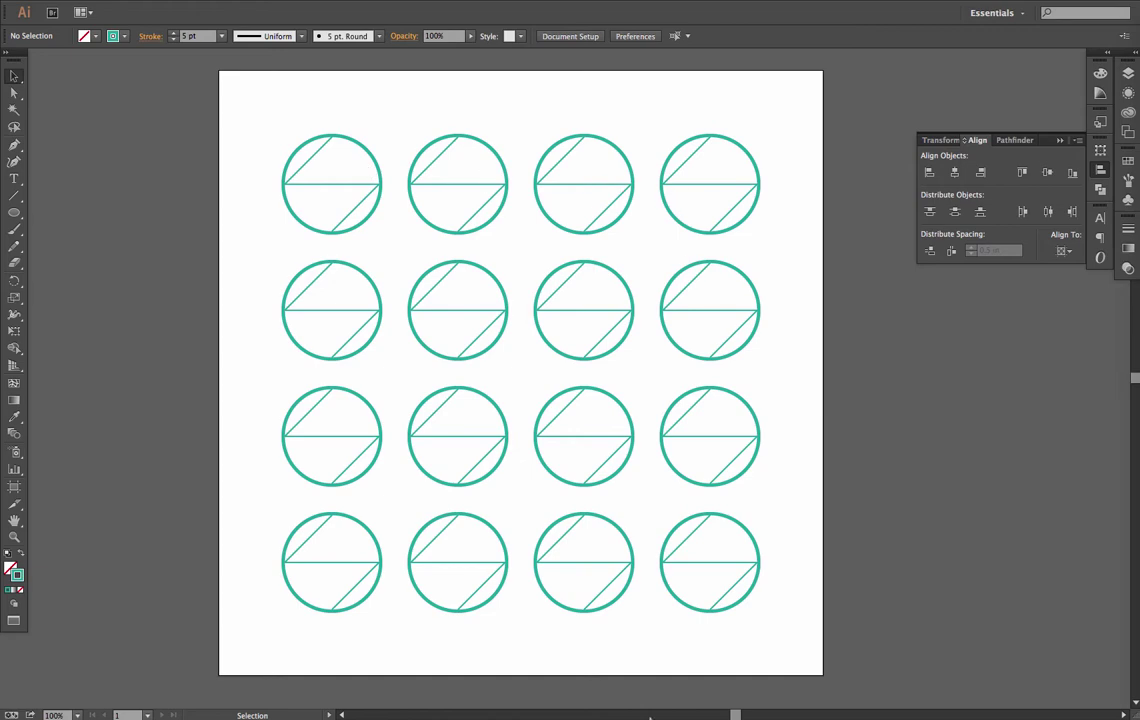
Delete the right three columns and lower left circles, keeping only the top-left circle selected.
{"action": "left_click_drag", "start_coordinate": [421, 98], "coordinate": [782, 594]}
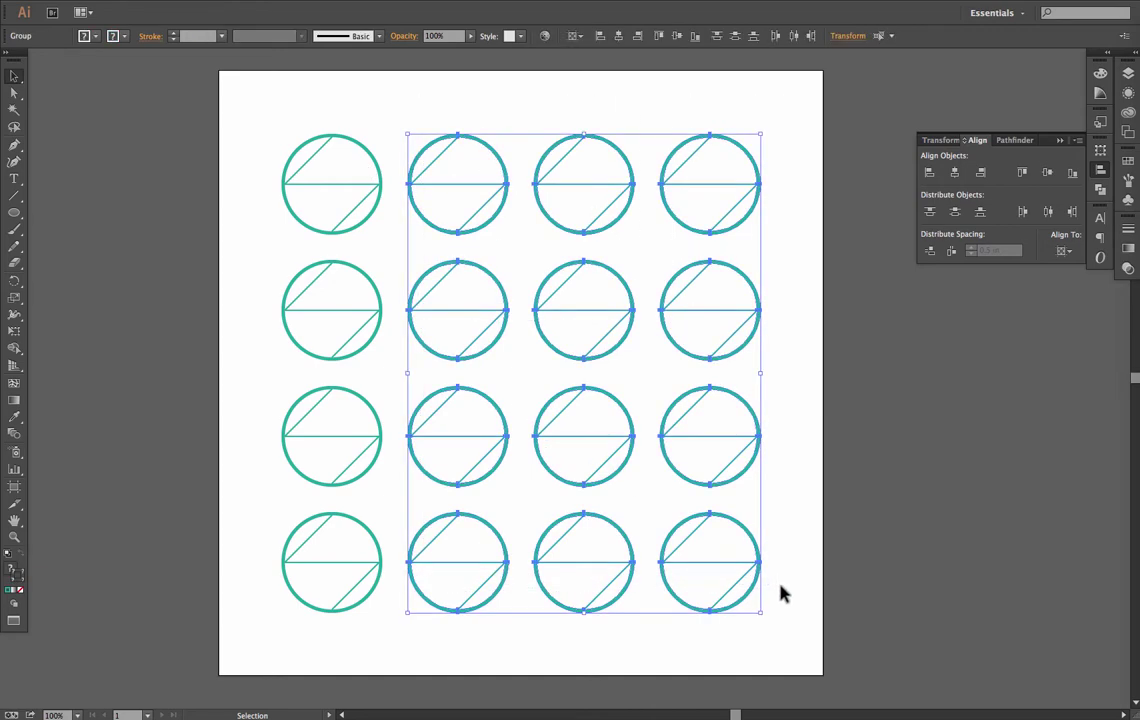
{"action": "key", "text": "Delete"}
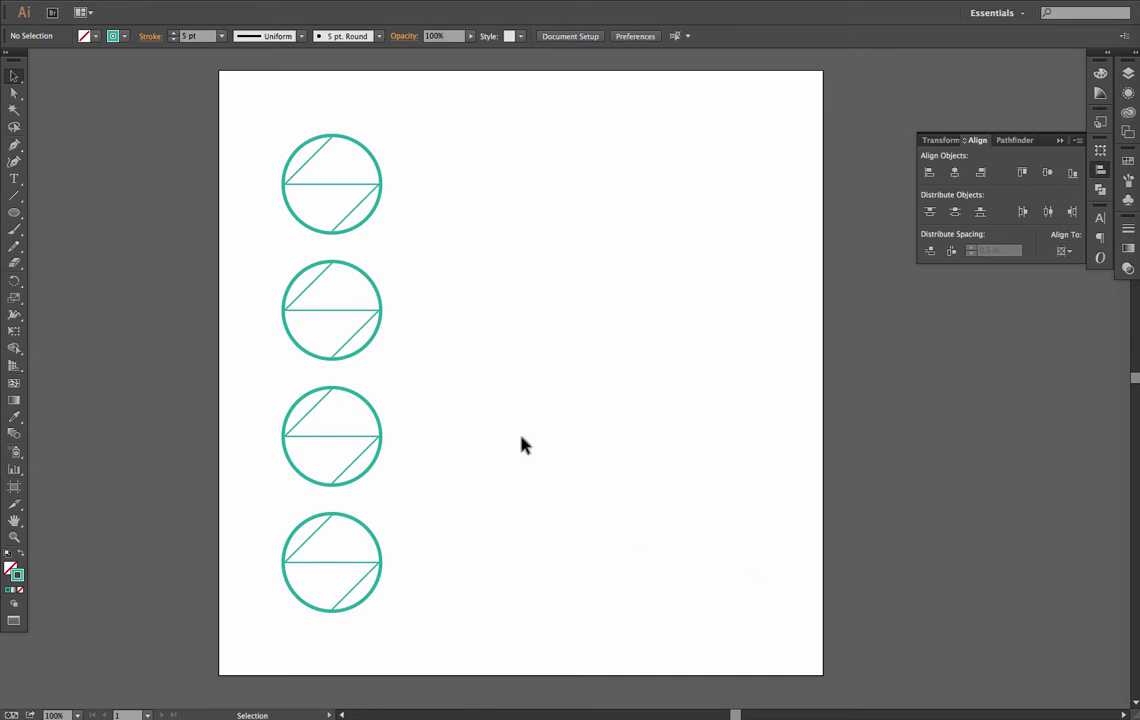
{"action": "left_click_drag", "start_coordinate": [415, 306], "coordinate": [315, 575]}
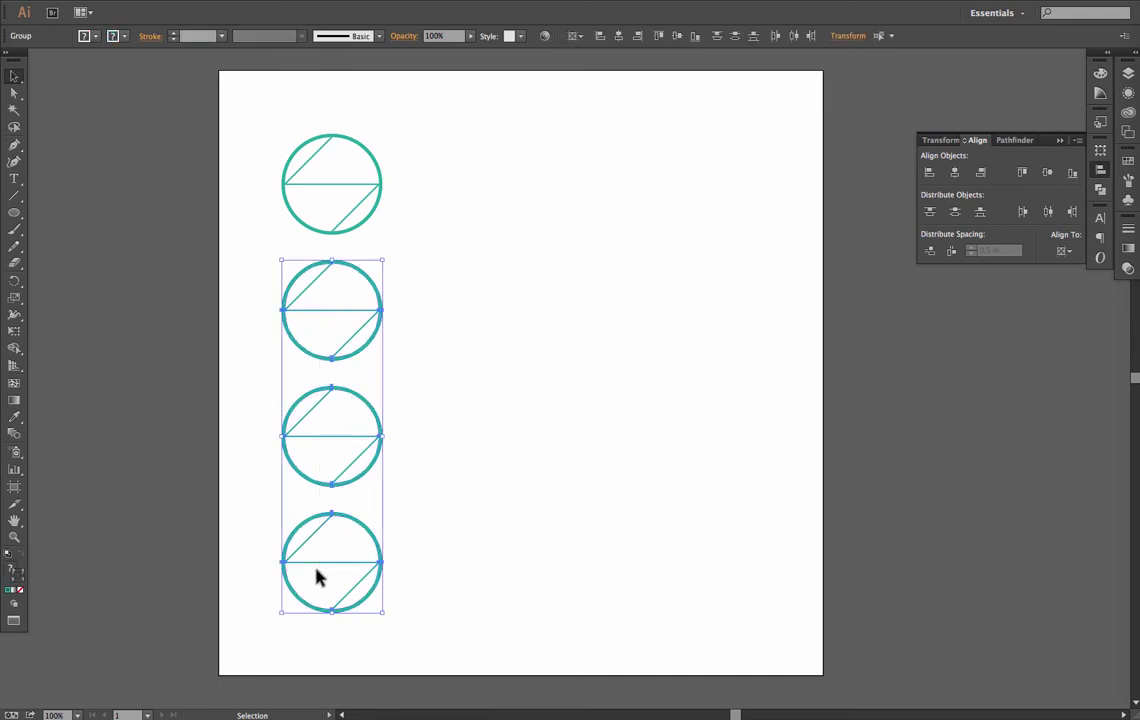
{"action": "key", "text": "Delete"}
{"action": "left_click_drag", "start_coordinate": [420, 104], "coordinate": [293, 199]}
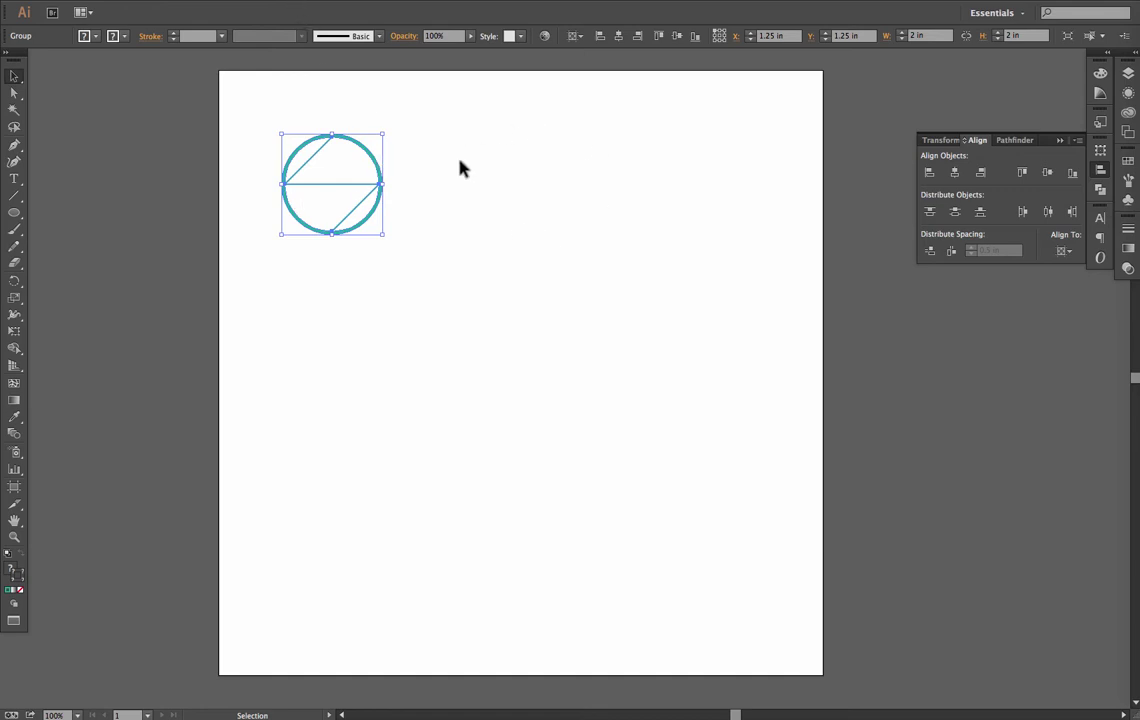
Apply a Transform effect with a 2.5 in horizontal move and 3 copies, with preview on.
{"action": "left_click", "coordinate": [288, 1]}
{"action": "mouse_move", "coordinate": [343, 121]}
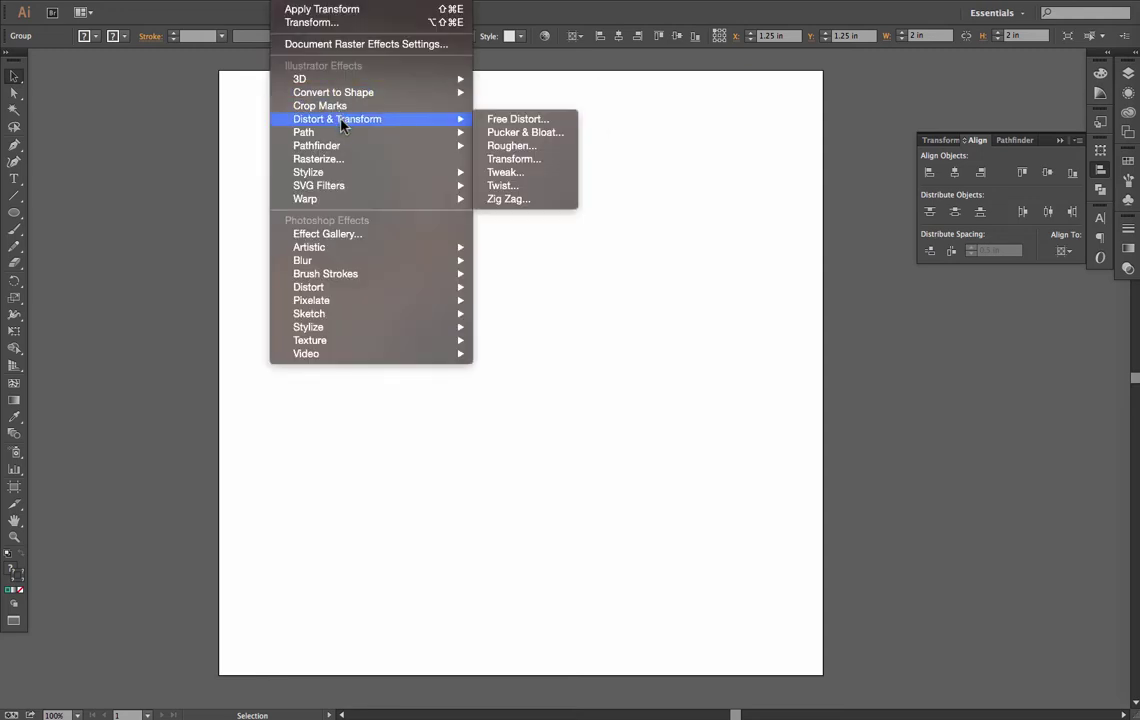
{"action": "left_click", "coordinate": [514, 159]}
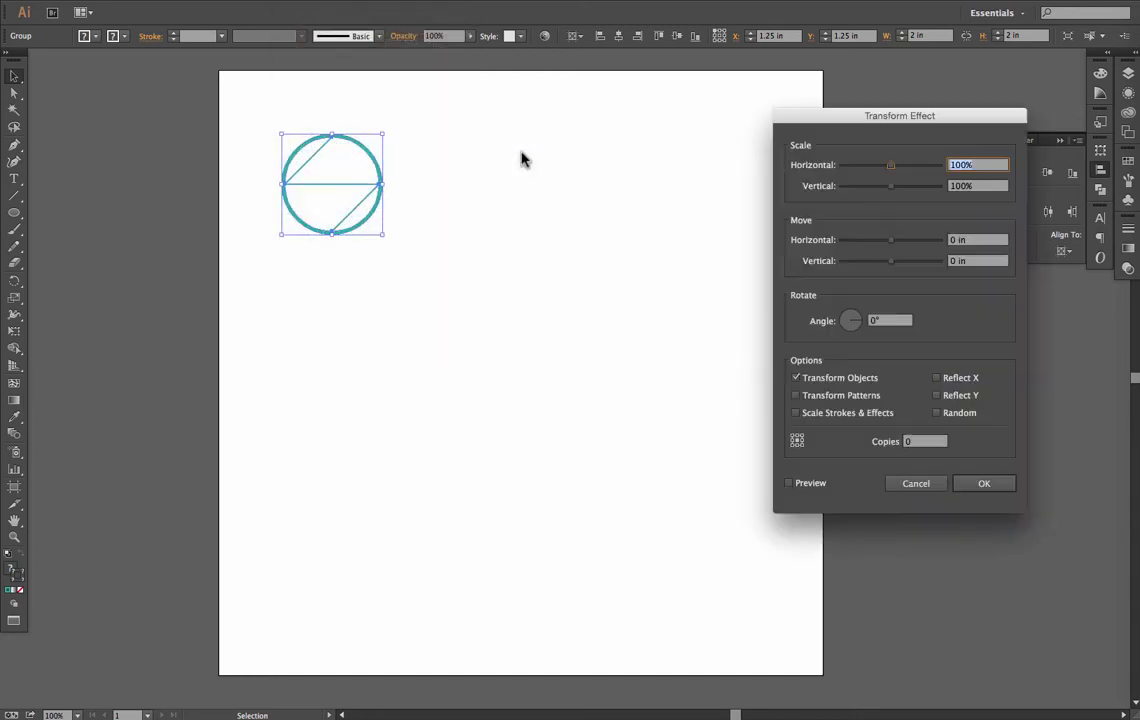
{"action": "left_click", "coordinate": [970, 243]}
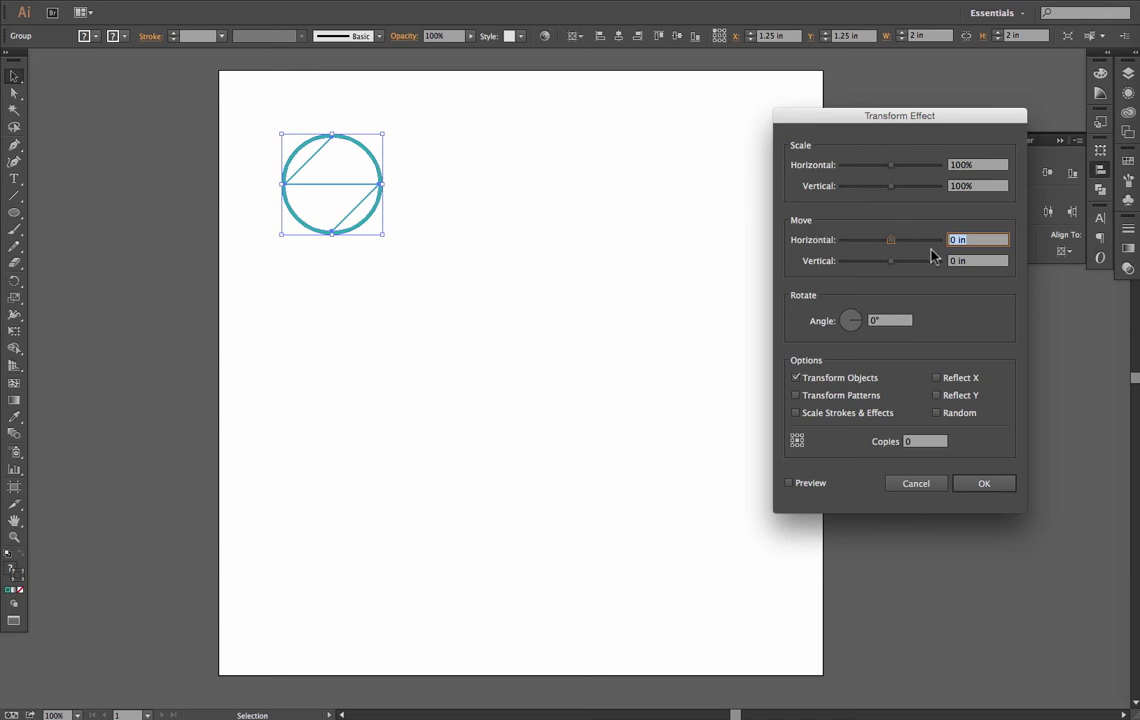
{"action": "type", "text": "2.5"}
{"action": "left_click", "coordinate": [815, 482]}
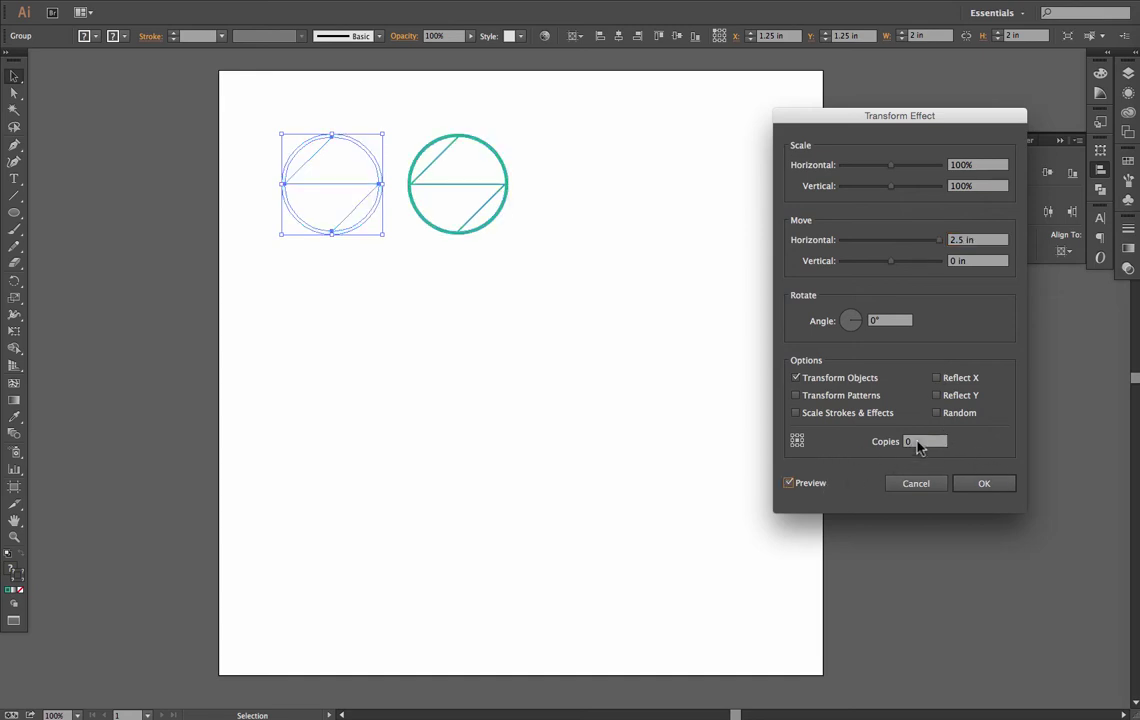
{"action": "left_click", "coordinate": [918, 442]}
{"action": "type", "text": "3"}
{"action": "key", "text": "Tab"}
{"action": "left_click", "coordinate": [982, 484]}
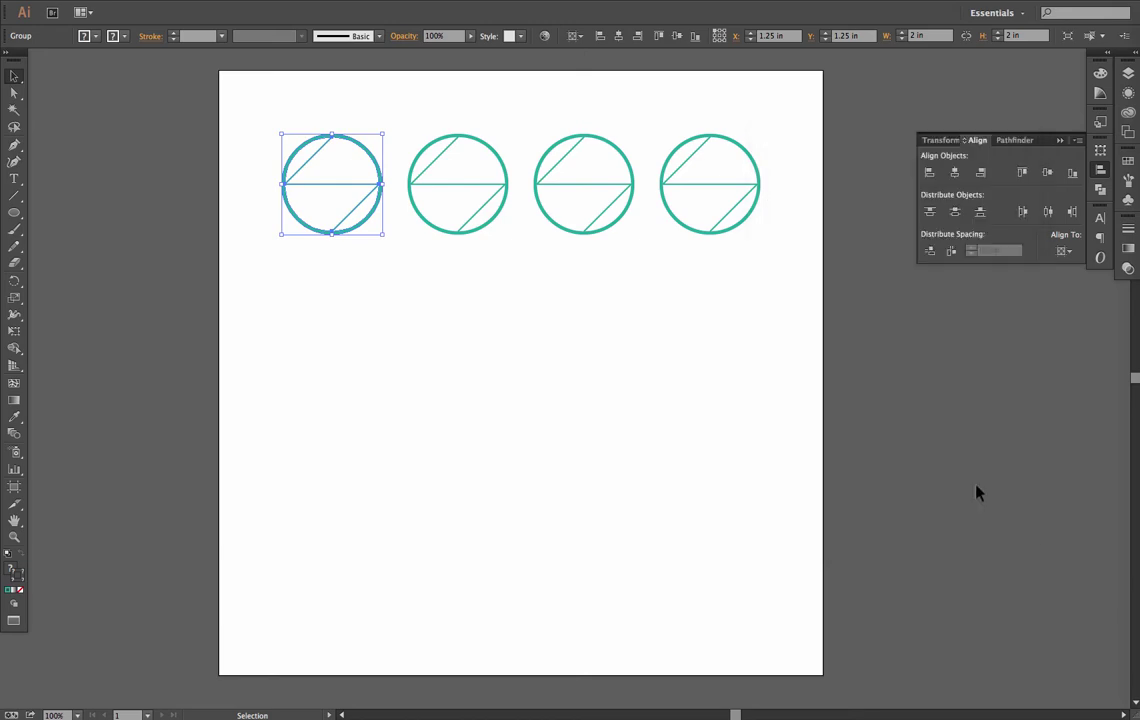
Add a second Transform effect: horizontal 0, vertical 2.5 in, 3 copies.
{"action": "left_click", "coordinate": [295, 3]}
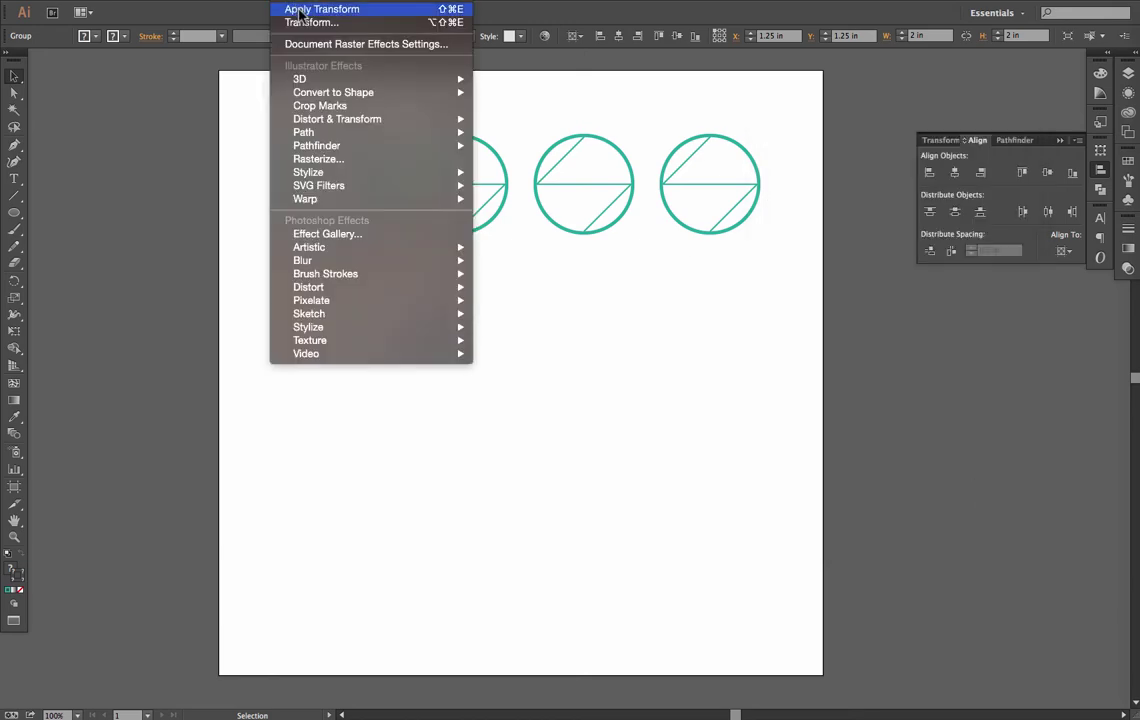
{"action": "left_click", "coordinate": [300, 23]}
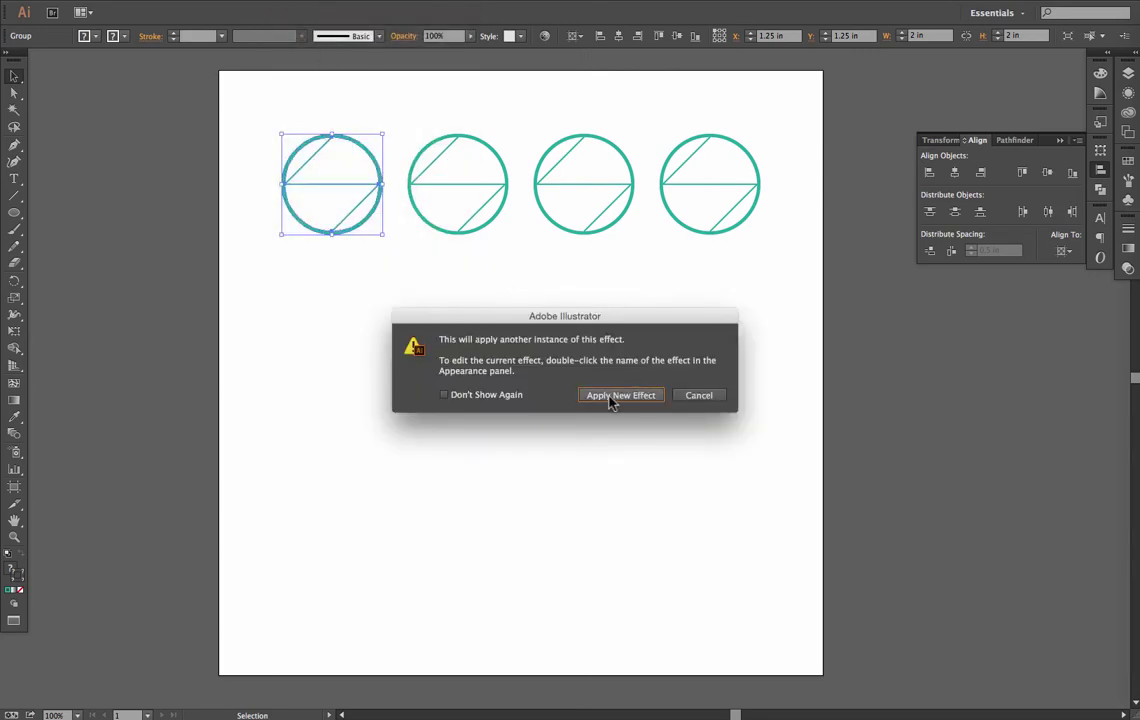
{"action": "left_click", "coordinate": [612, 396]}
{"action": "left_click", "coordinate": [967, 240]}
{"action": "type", "text": "0"}
{"action": "key", "text": "Tab"}
{"action": "type", "text": "2"}
{"action": "key", "text": "Tab"}
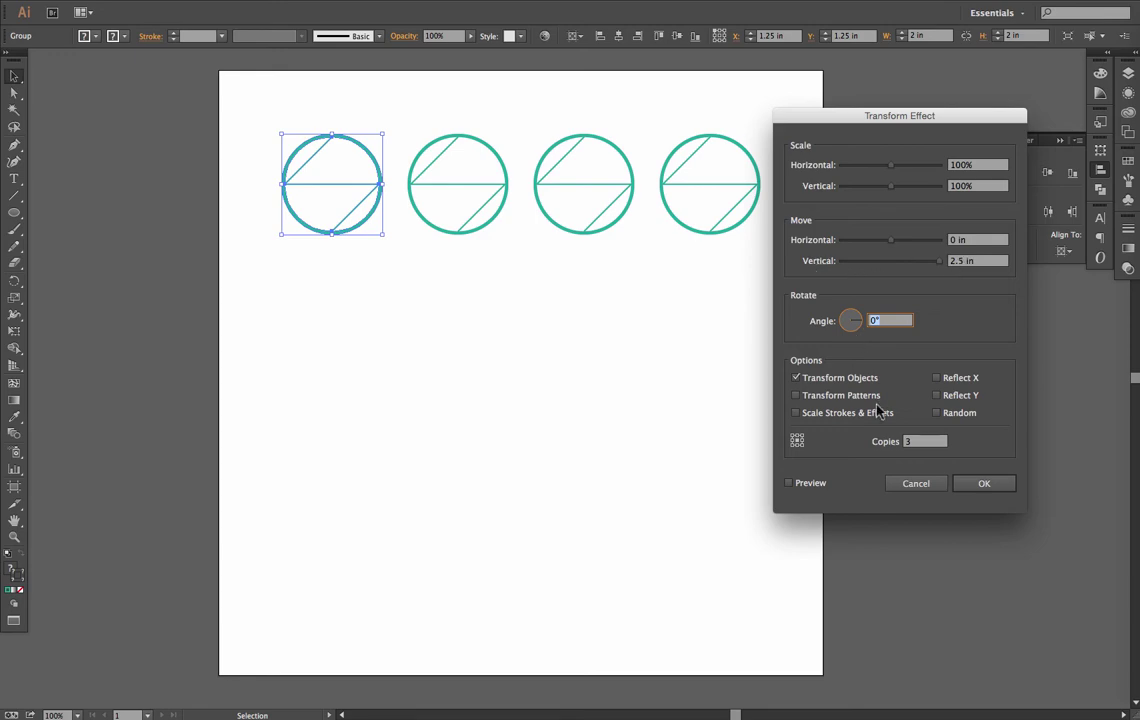
{"action": "left_click", "coordinate": [980, 483]}
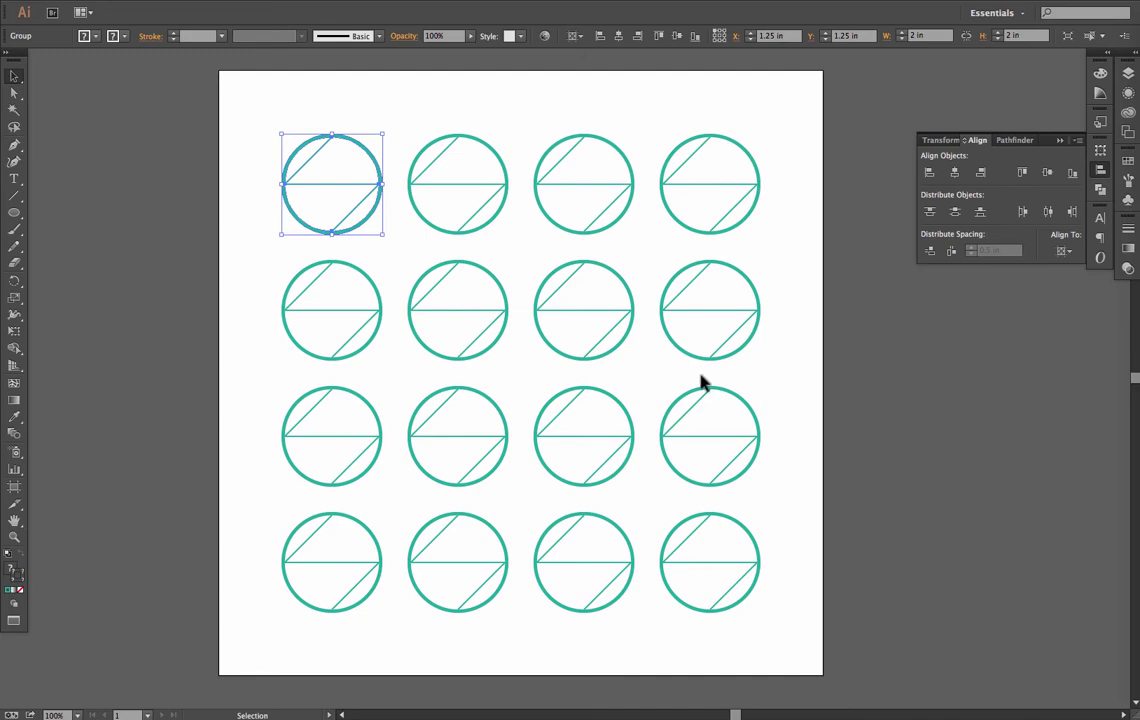
Target the circle group carrying the Transform effects in the Layers panel.
{"action": "left_click", "coordinate": [815, 323]}
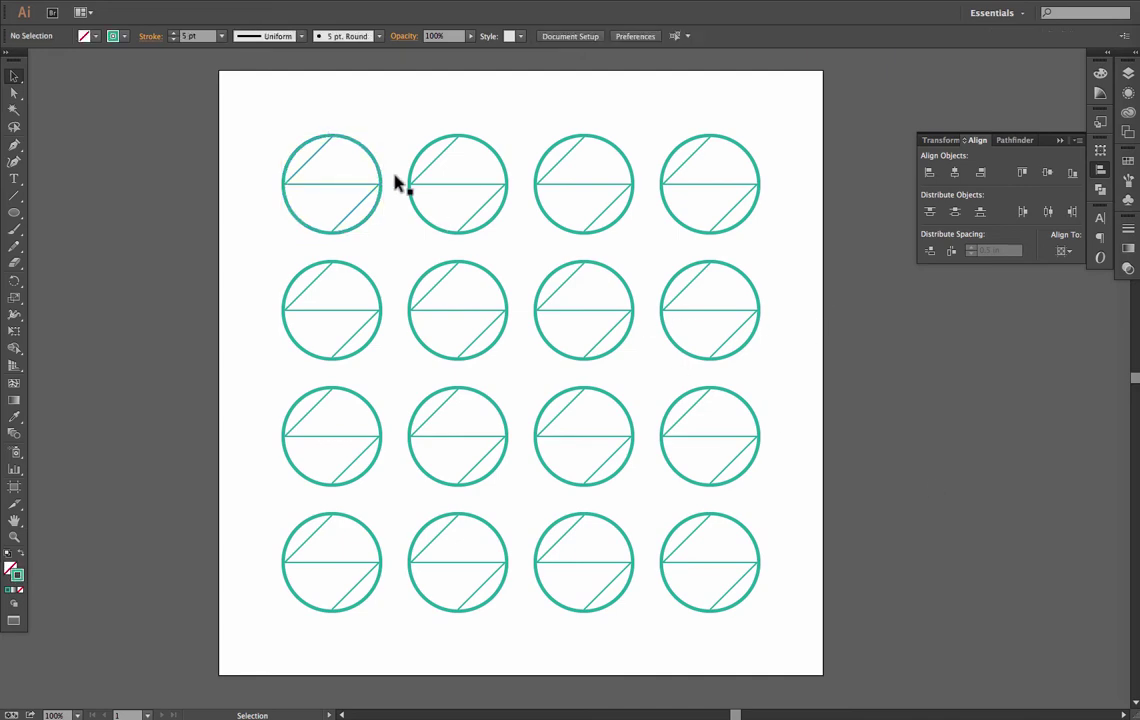
{"action": "left_click", "coordinate": [1128, 71]}
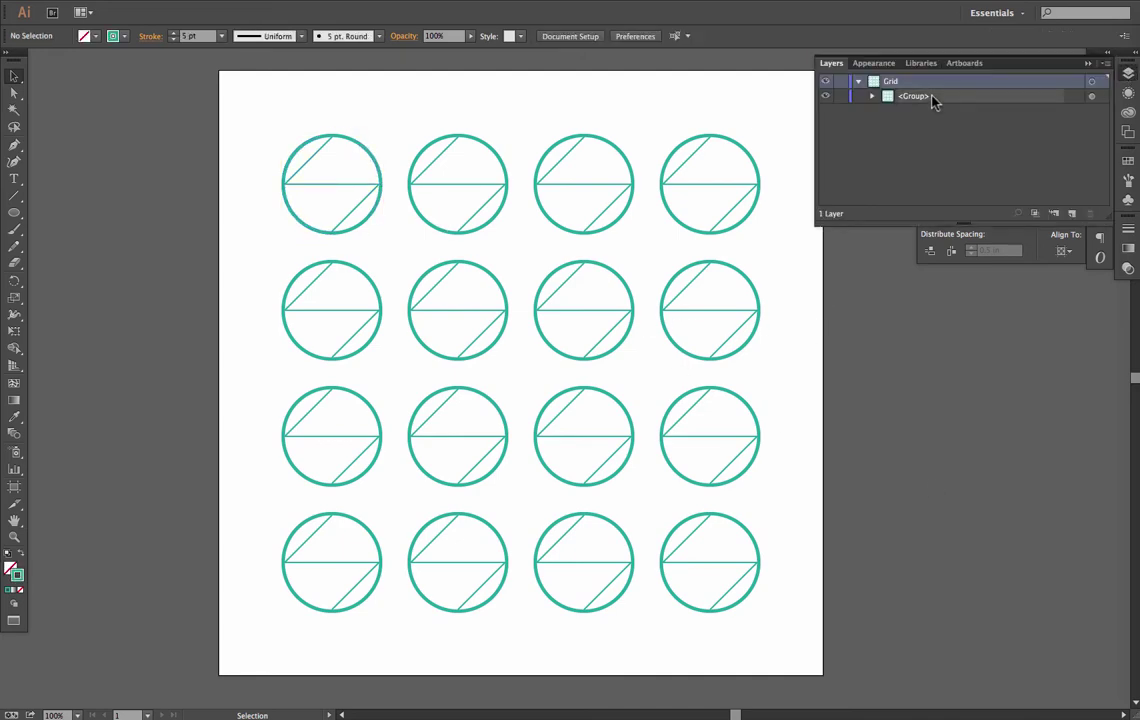
{"action": "left_click", "coordinate": [872, 96]}
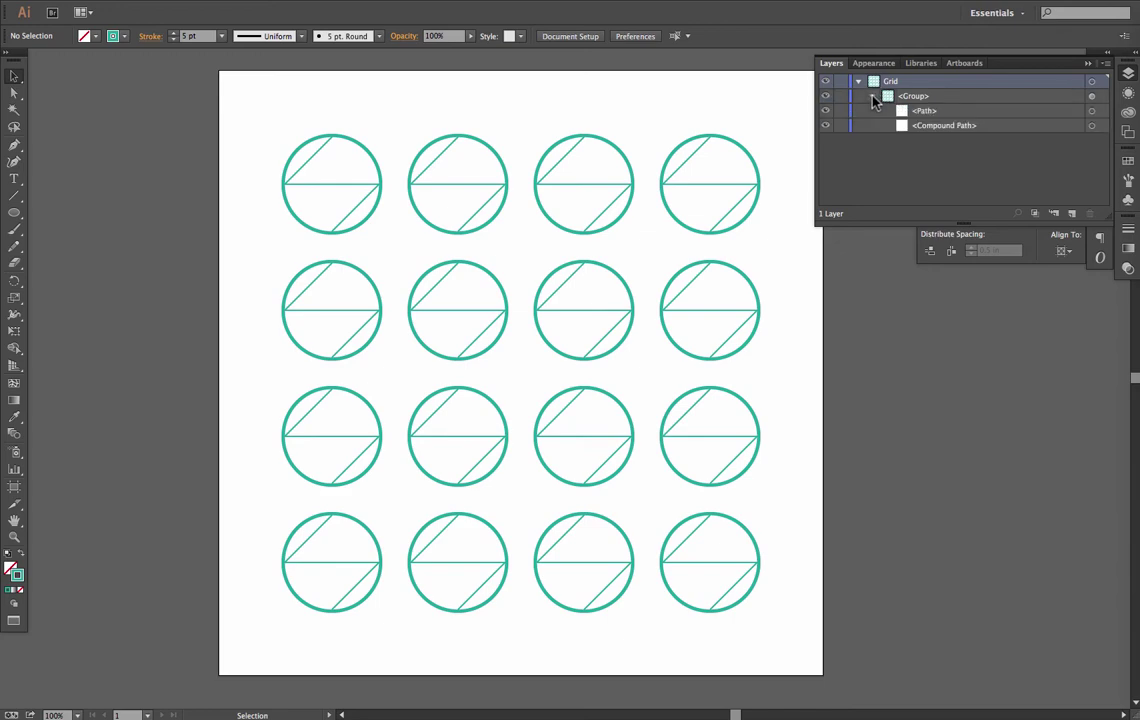
{"action": "left_click", "coordinate": [1091, 96]}
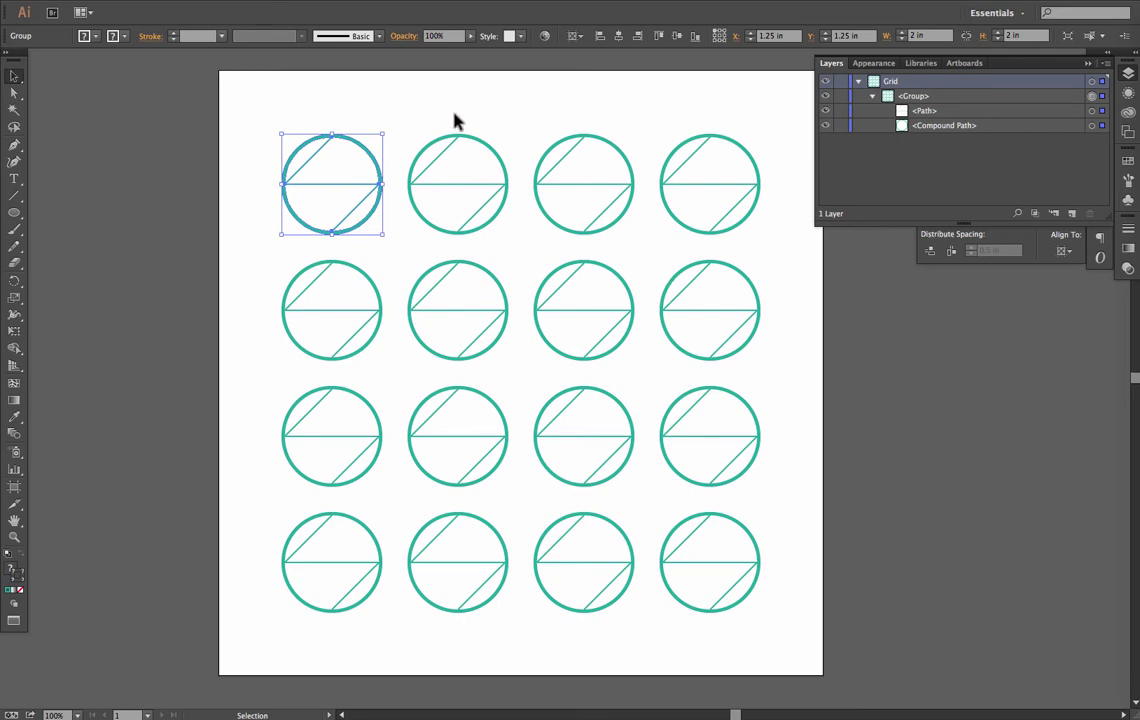
Expand Appearance and ungroup twice so each of the 16 circles is separate.
{"action": "left_click", "coordinate": [175, 2]}
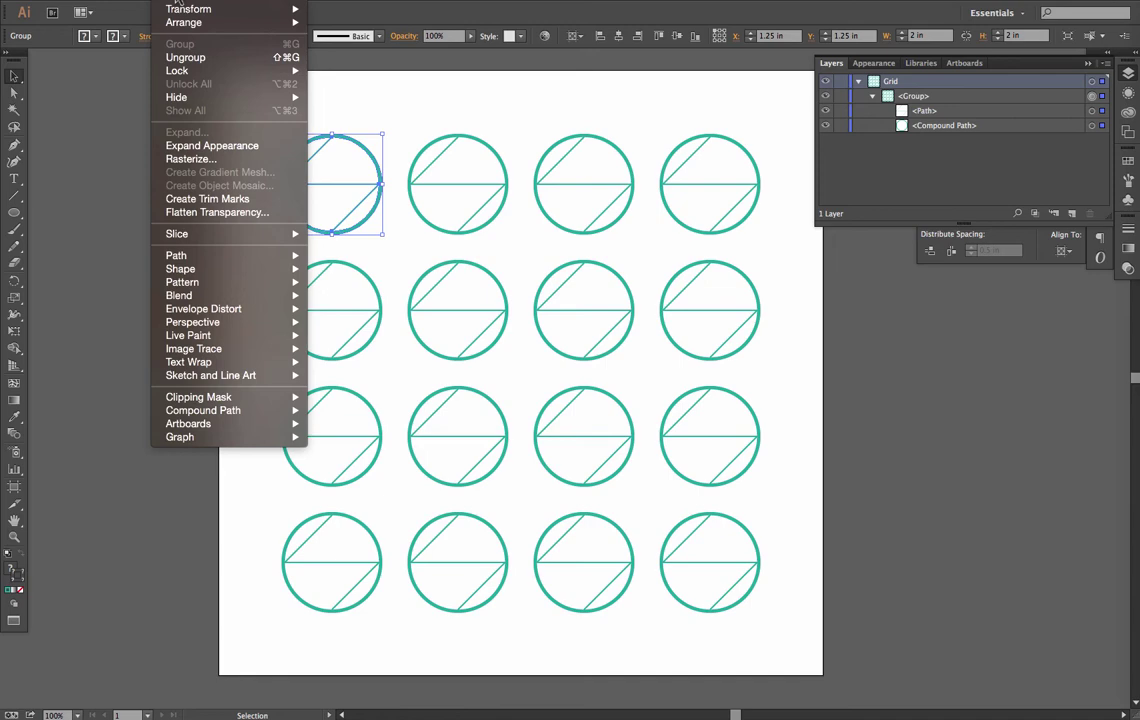
{"action": "left_click", "coordinate": [190, 145]}
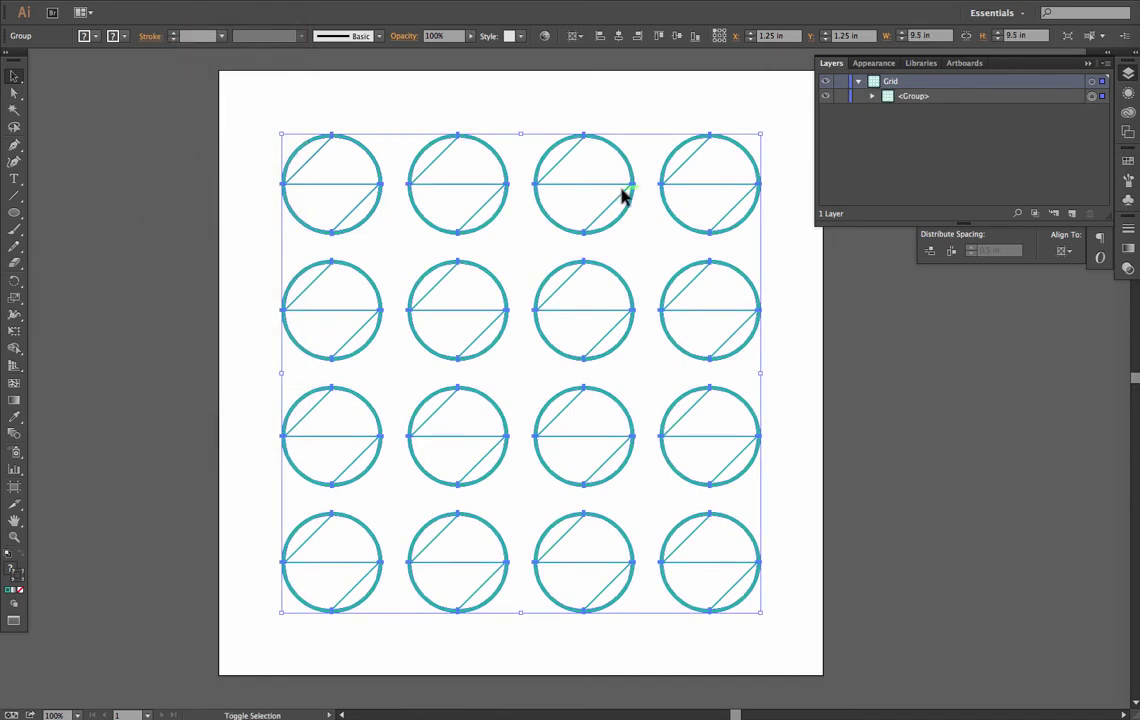
{"action": "key", "text": "ctrl+shift+g"}
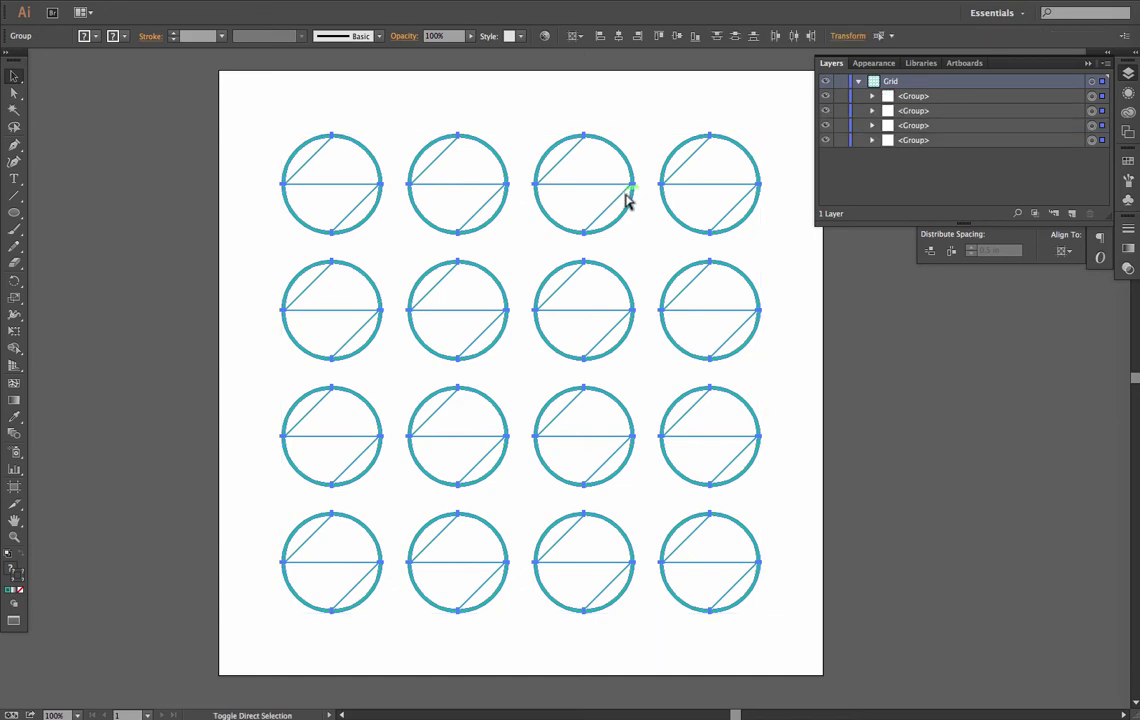
{"action": "key", "text": "ctrl+shift+g"}
Delete all but the top-left circle, then Alt-drag copies to form a row of four.
{"action": "left_click", "coordinate": [790, 281]}
{"action": "left_click_drag", "start_coordinate": [790, 160], "coordinate": [720, 224]}
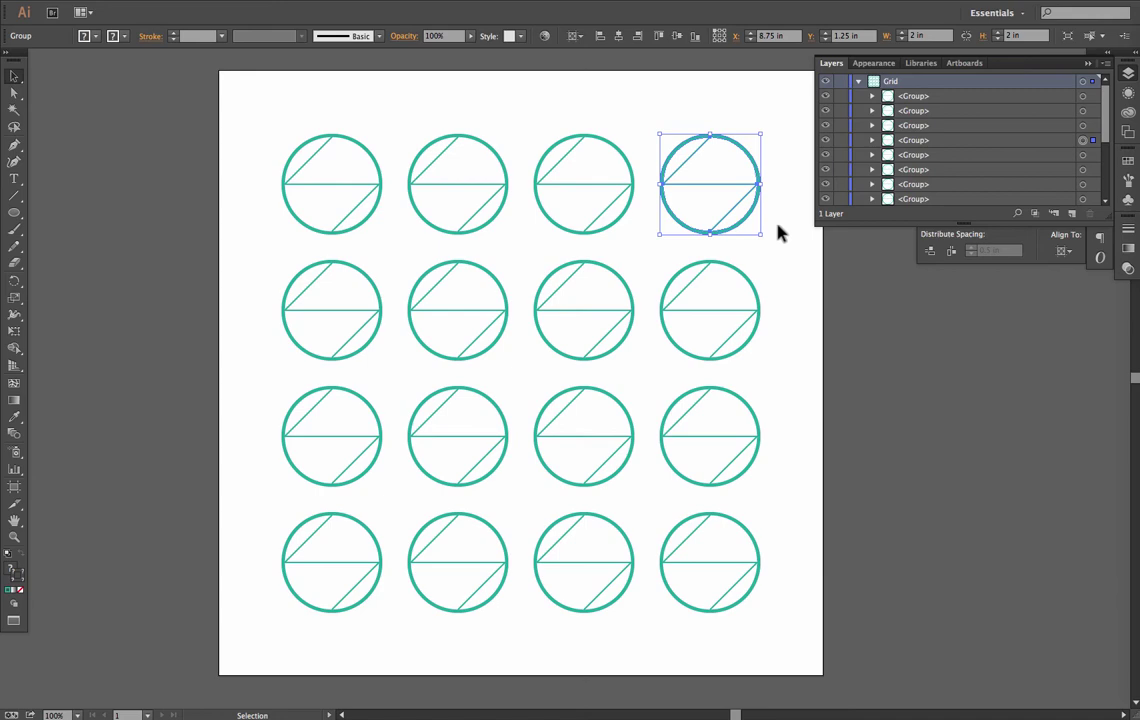
{"action": "left_click_drag", "start_coordinate": [776, 267], "coordinate": [709, 320]}
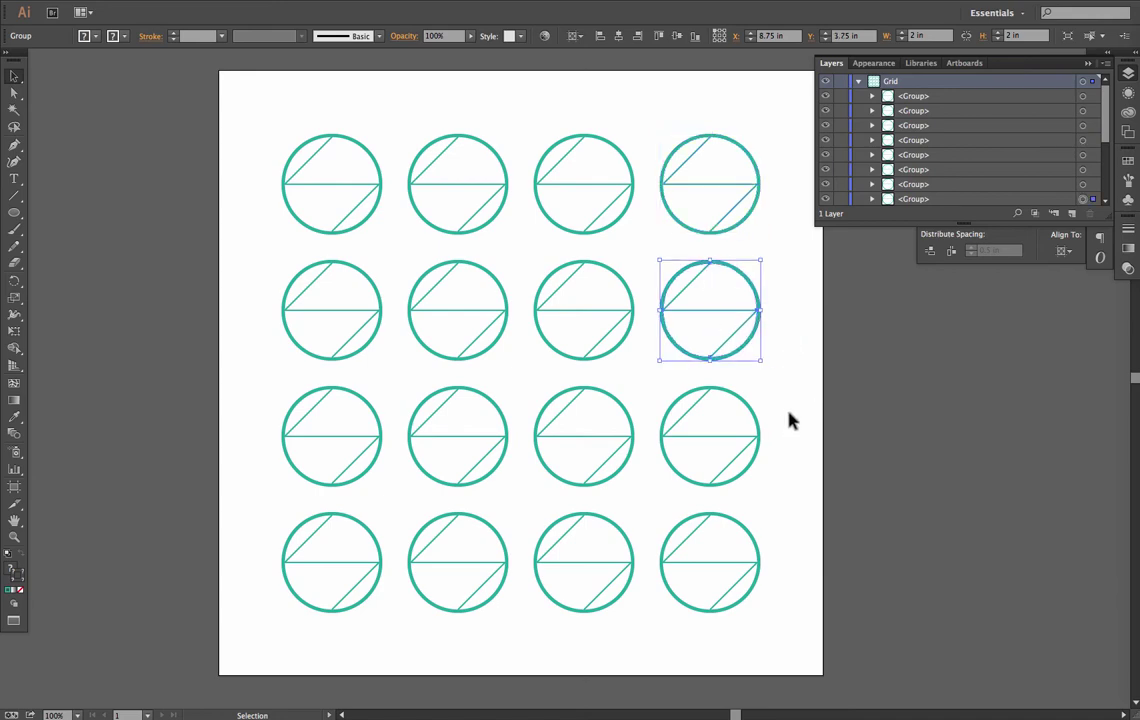
{"action": "left_click_drag", "start_coordinate": [789, 412], "coordinate": [700, 466]}
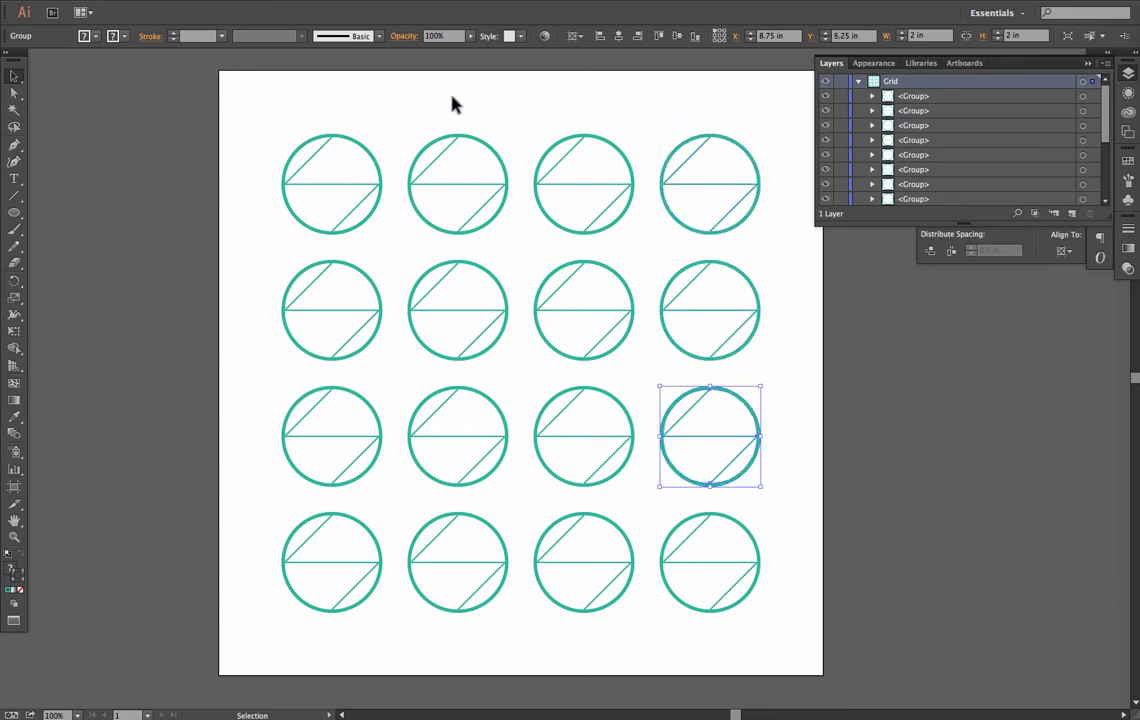
{"action": "left_click_drag", "start_coordinate": [452, 104], "coordinate": [779, 577]}
{"action": "key", "text": "Delete"}
{"action": "left_click_drag", "start_coordinate": [425, 300], "coordinate": [262, 555]}
{"action": "key", "text": "Delete"}
{"action": "left_click_drag", "start_coordinate": [362, 183], "coordinate": [693, 161]}
{"action": "left_click_drag", "start_coordinate": [293, 286], "coordinate": [662, 619]}
Copy the row downward, select the top row, and set Align To Key Object.
{"action": "left_click", "coordinate": [751, 425]}
{"action": "left_click_drag", "start_coordinate": [270, 101], "coordinate": [692, 188]}
{"action": "key", "text": "F7"}
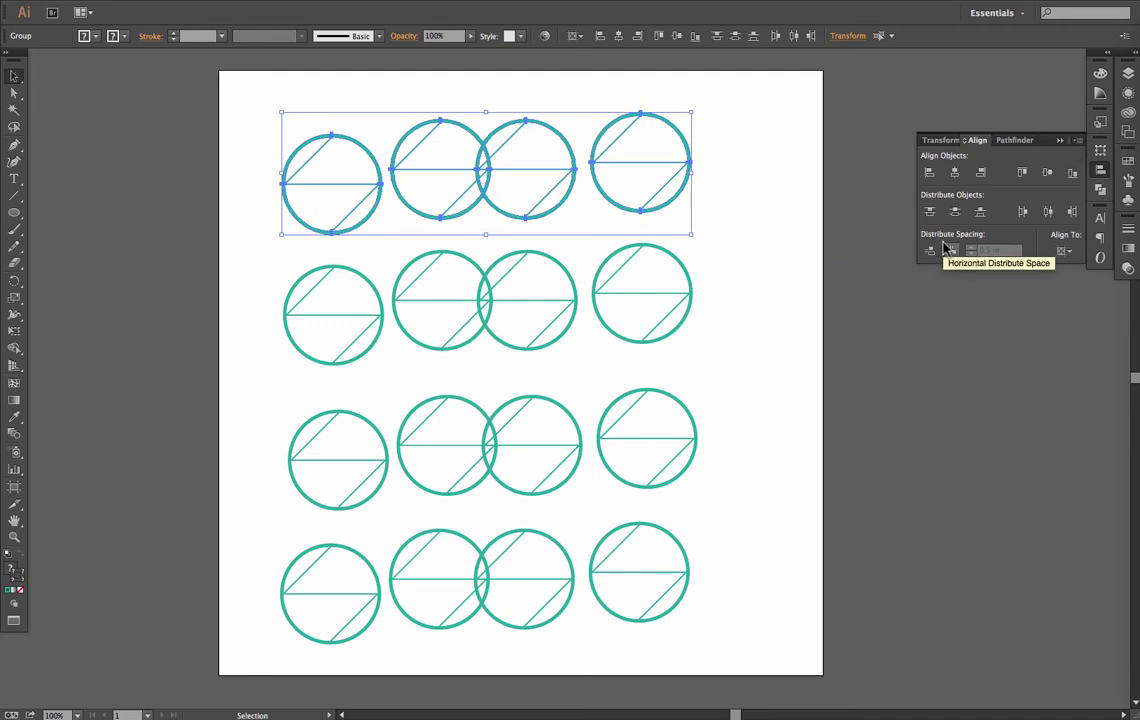
{"action": "left_click", "coordinate": [1078, 141]}
{"action": "left_click", "coordinate": [1077, 143]}
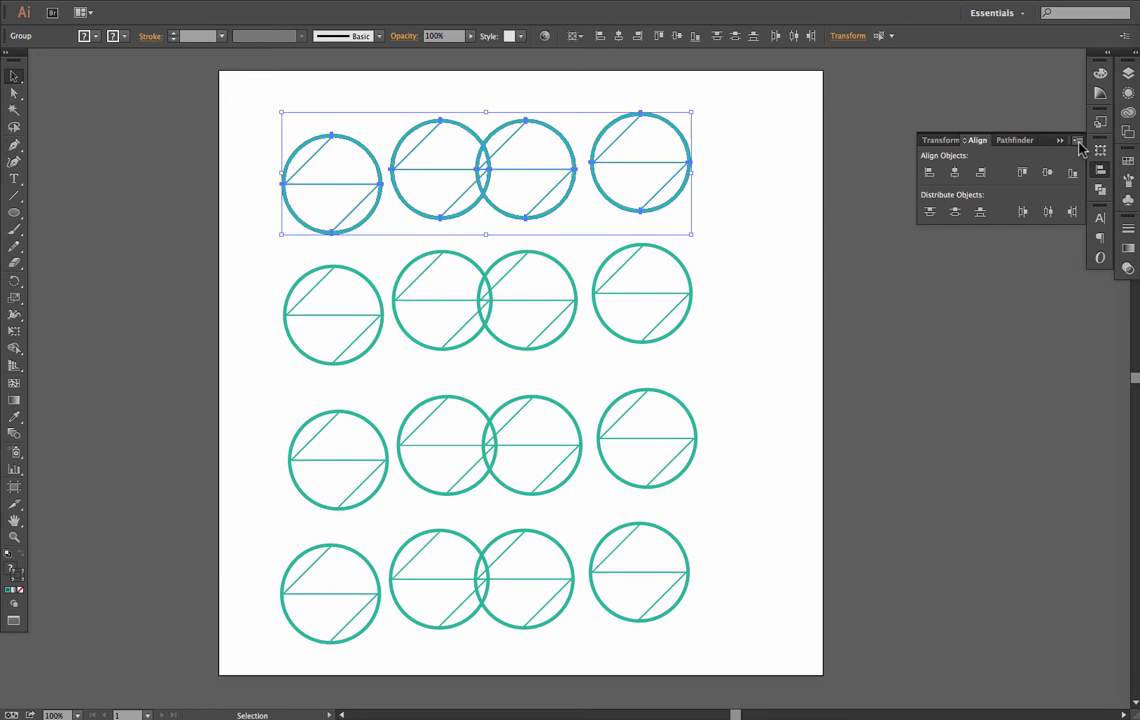
{"action": "left_click", "coordinate": [1079, 145]}
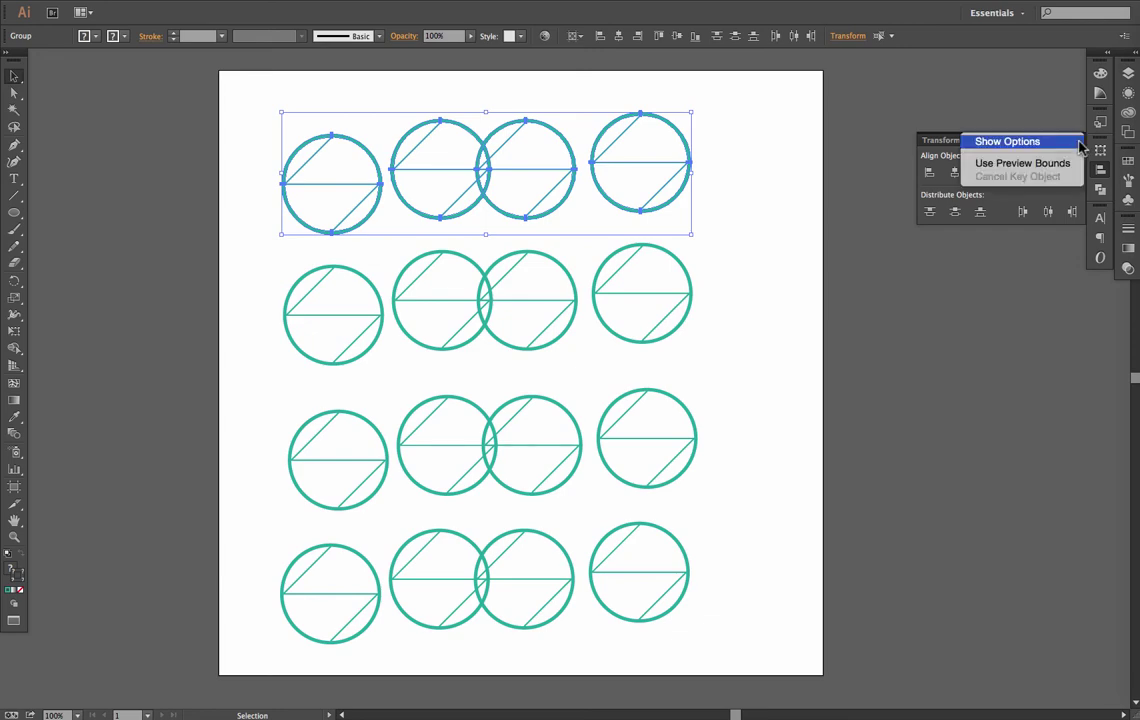
{"action": "left_click", "coordinate": [1022, 144]}
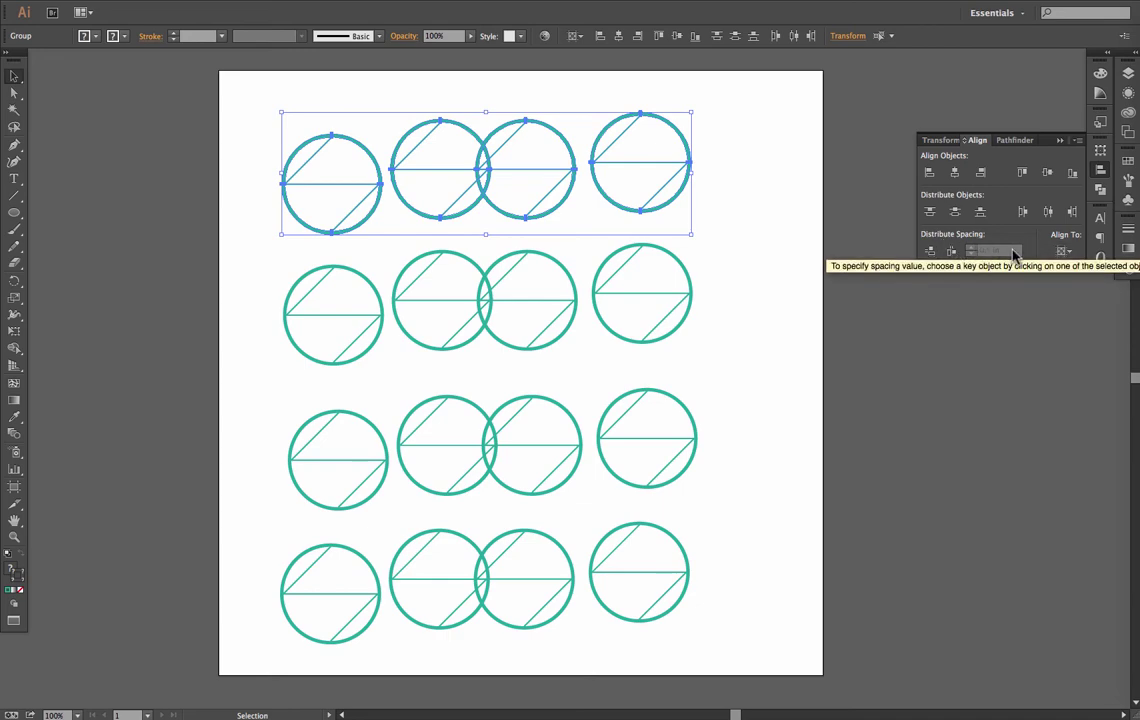
{"action": "left_click", "coordinate": [1066, 253]}
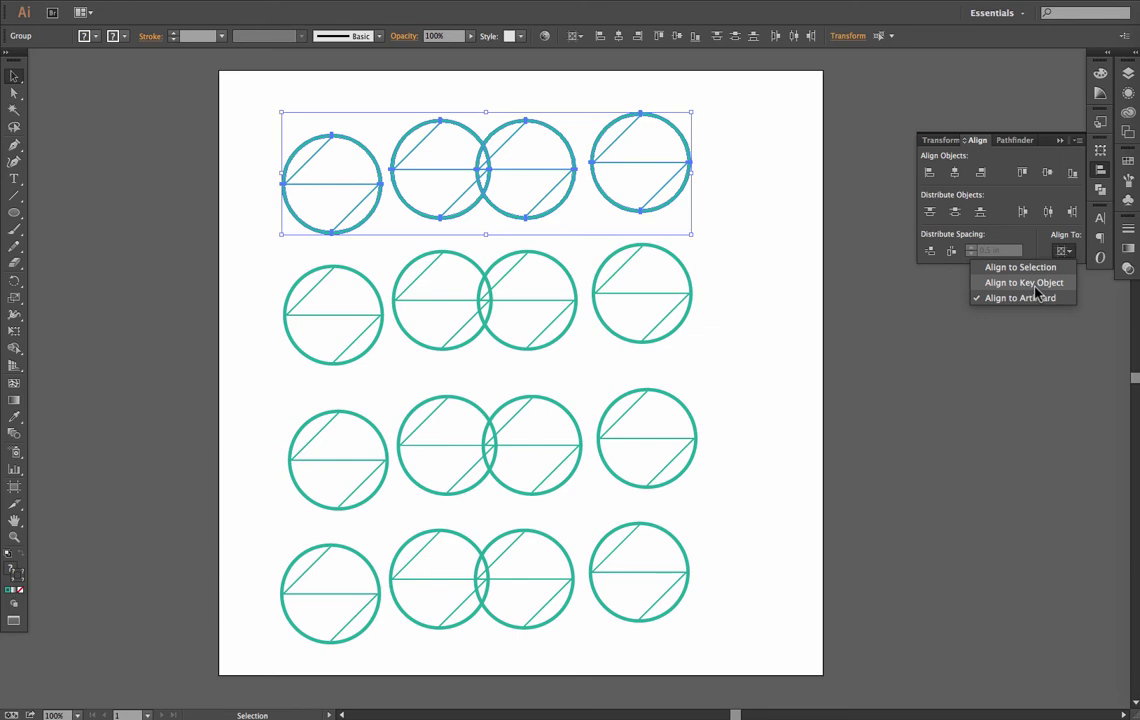
{"action": "left_click", "coordinate": [1035, 285]}
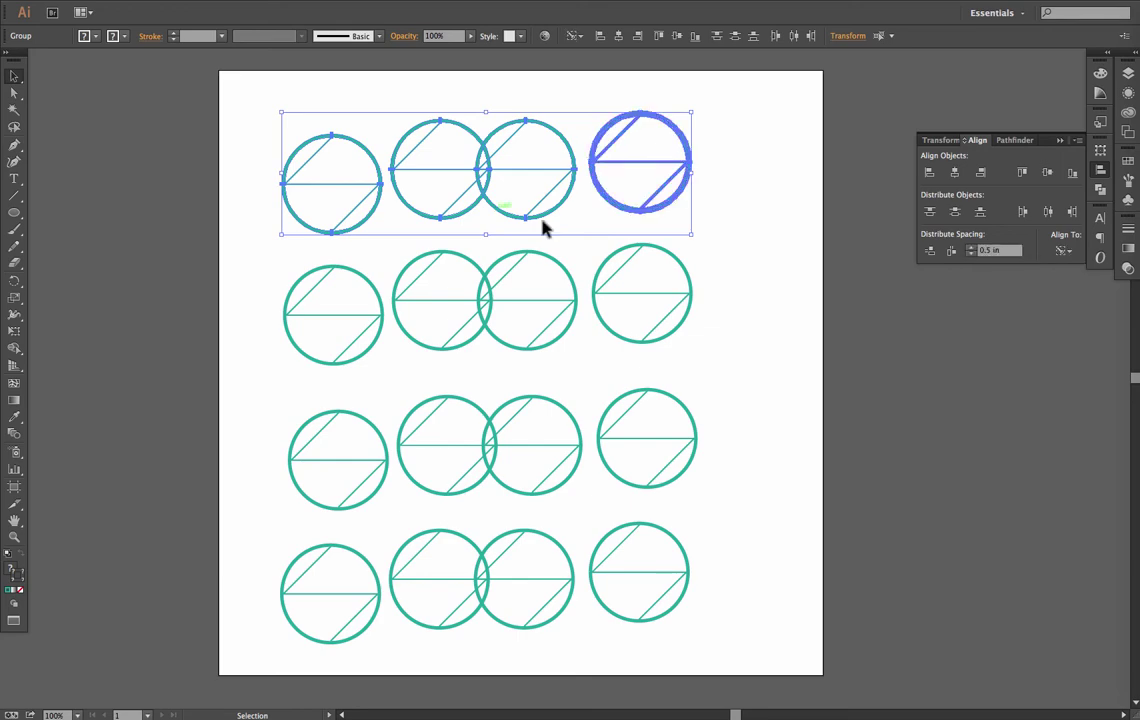
With the first circle as key, vertically centre the top row and space it 0.5 in apart.
{"action": "left_click", "coordinate": [308, 148]}
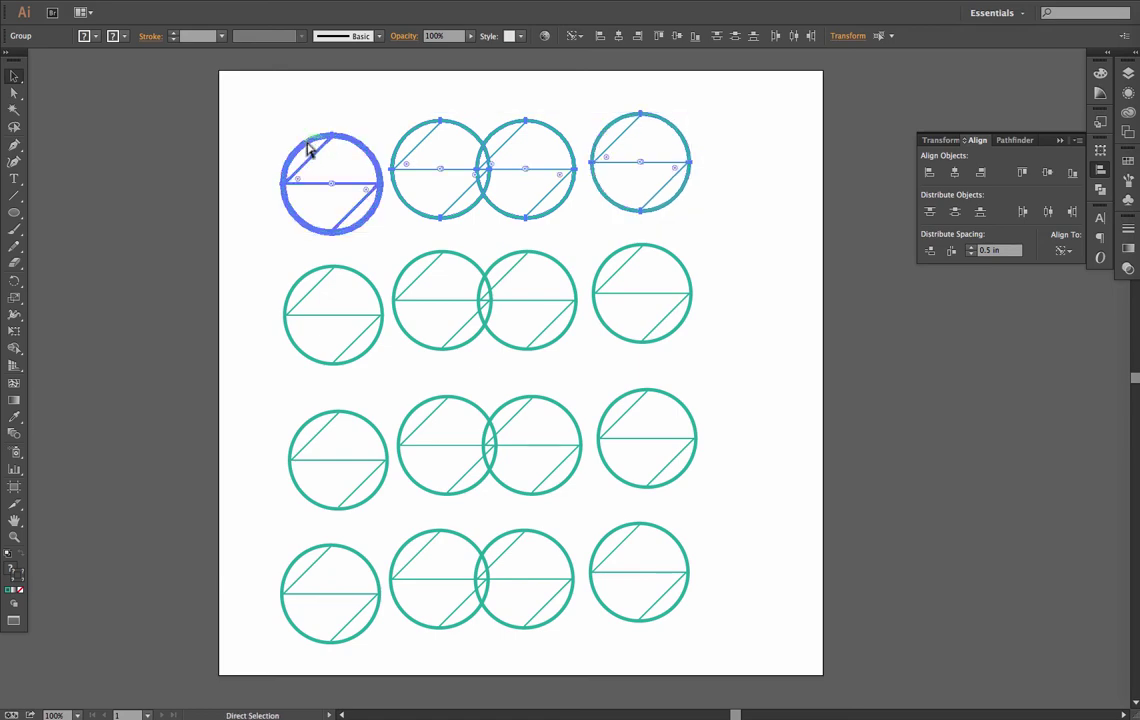
{"action": "key", "text": "ctrl+plus"}
{"action": "key", "text": "space"}
{"action": "left_click_drag", "start_coordinate": [283, 143], "coordinate": [570, 468]}
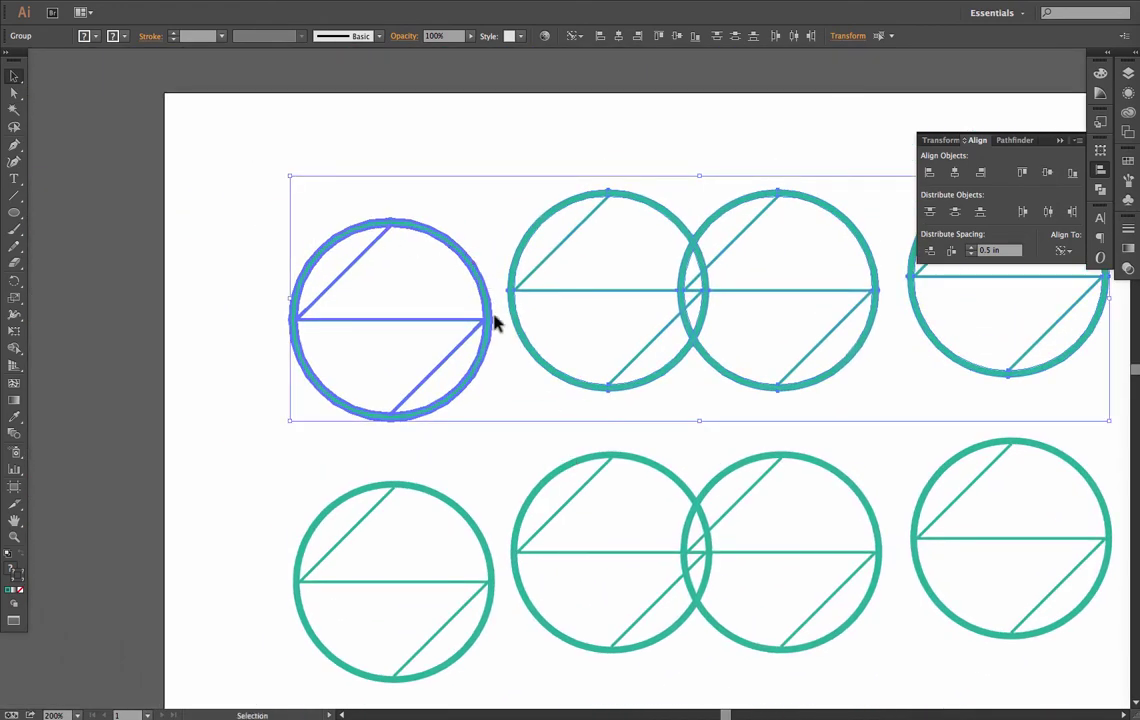
{"action": "key", "text": "ctrl+0"}
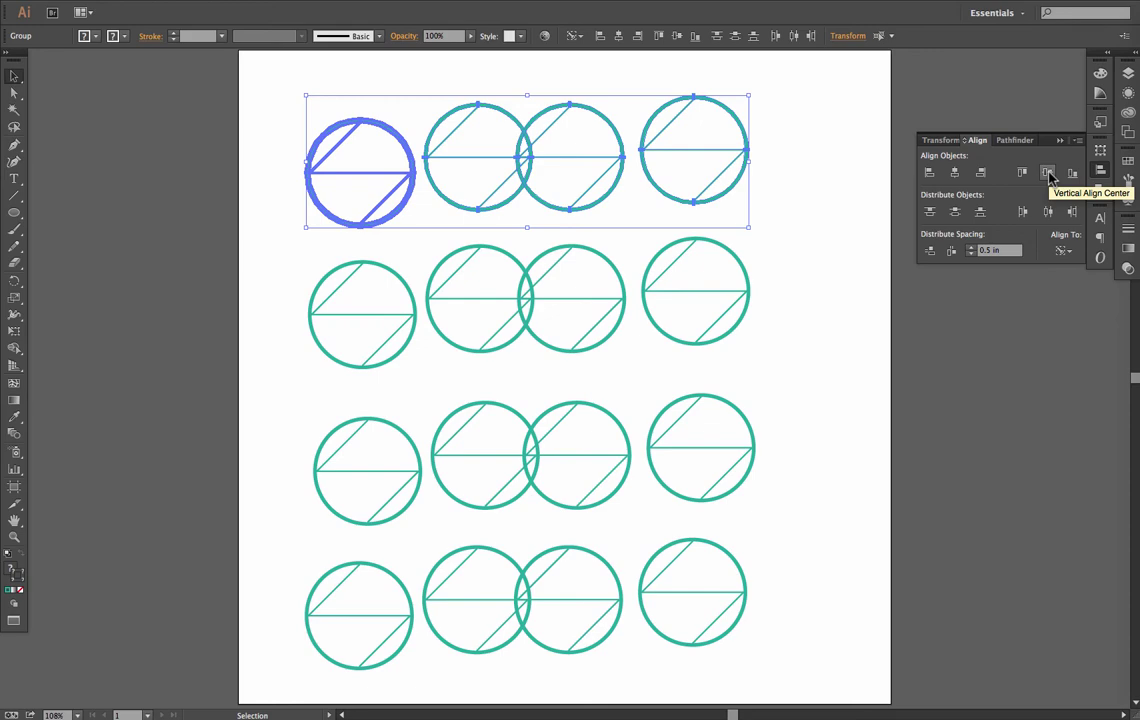
{"action": "left_click", "coordinate": [1048, 173]}
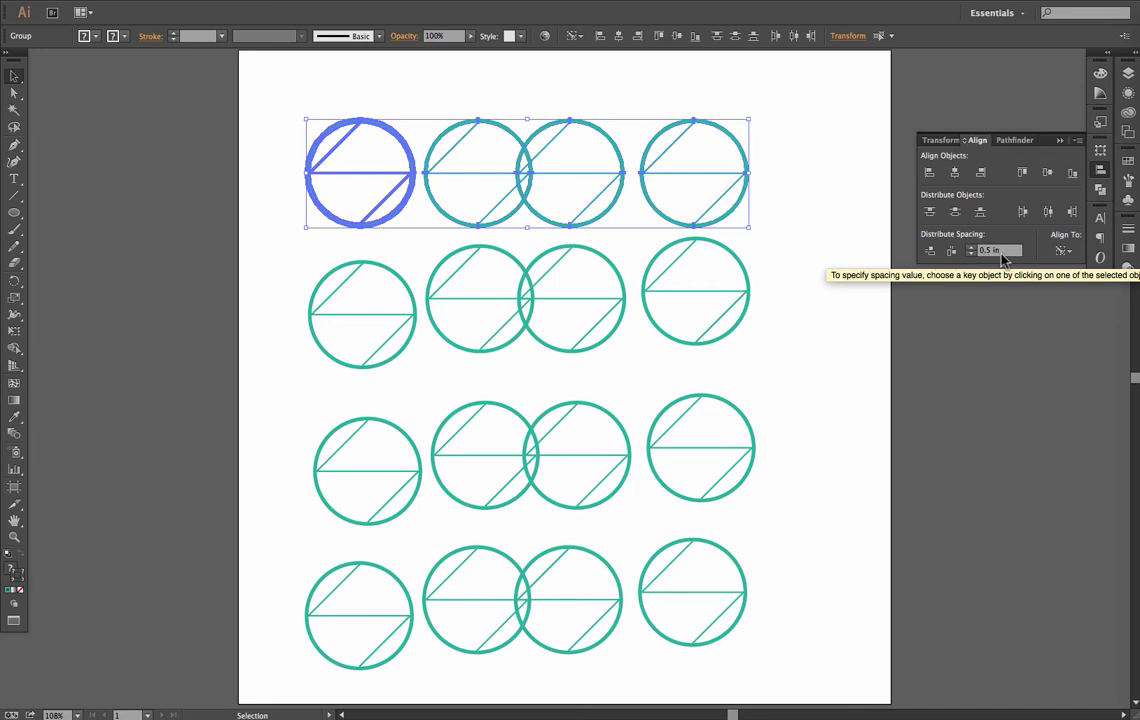
{"action": "left_click", "coordinate": [951, 252]}
{"action": "left_click", "coordinate": [230, 142]}
{"action": "left_click_drag", "start_coordinate": [208, 122], "coordinate": [357, 597]}
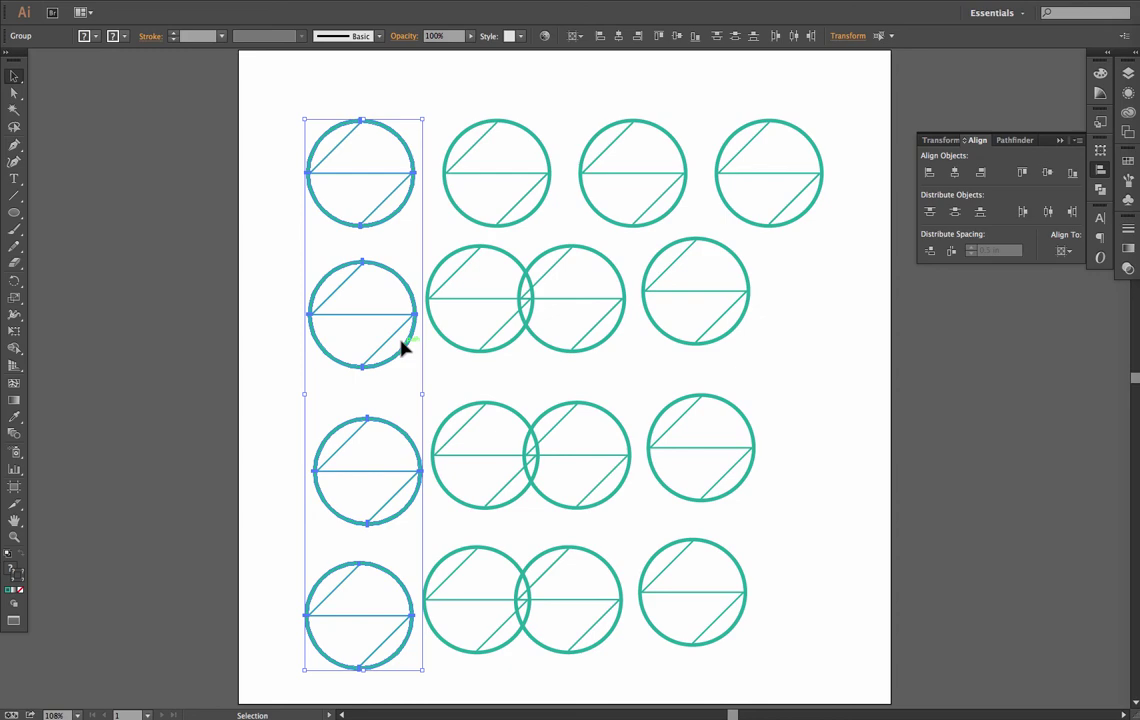
Using the top-left circle as key object, space the left column 0.5 in apart vertically.
{"action": "left_click", "coordinate": [1064, 251]}
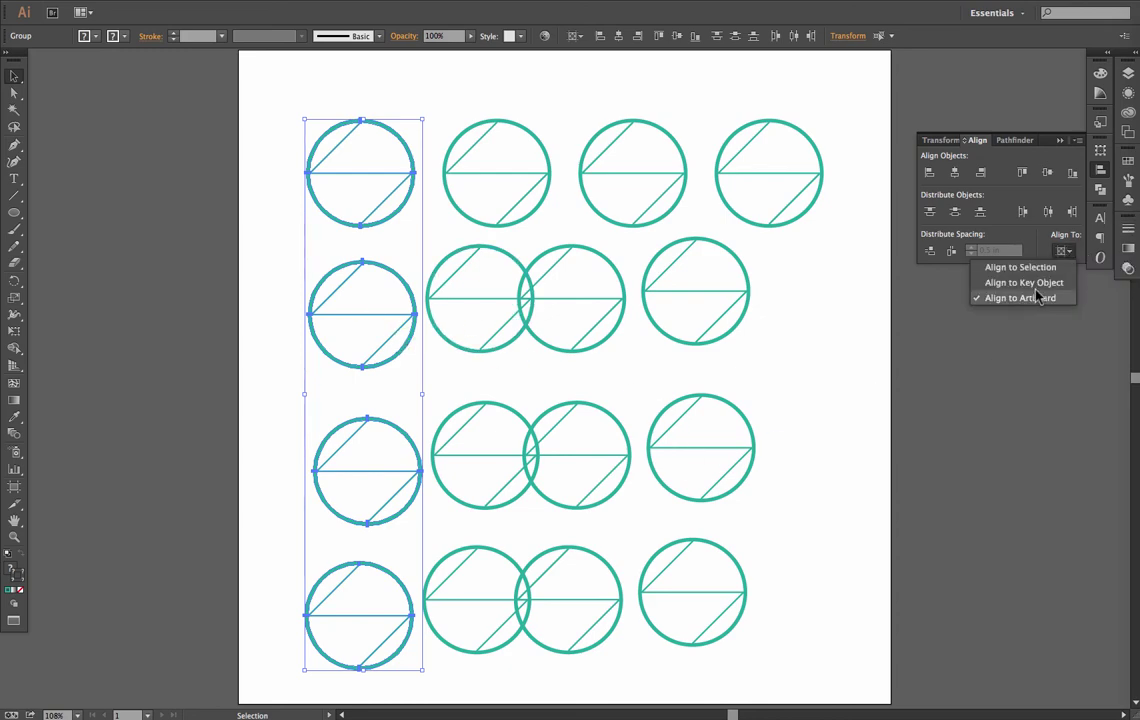
{"action": "left_click", "coordinate": [1024, 282]}
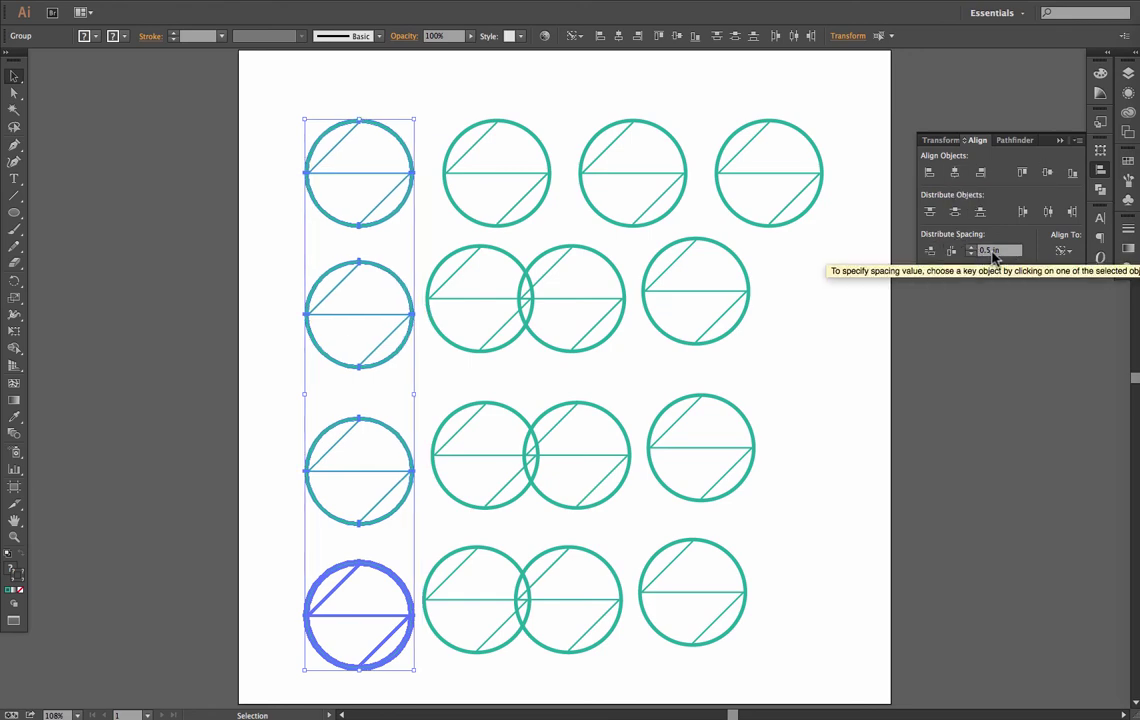
{"action": "left_click", "coordinate": [929, 251]}
{"action": "key", "text": "ctrl+z"}
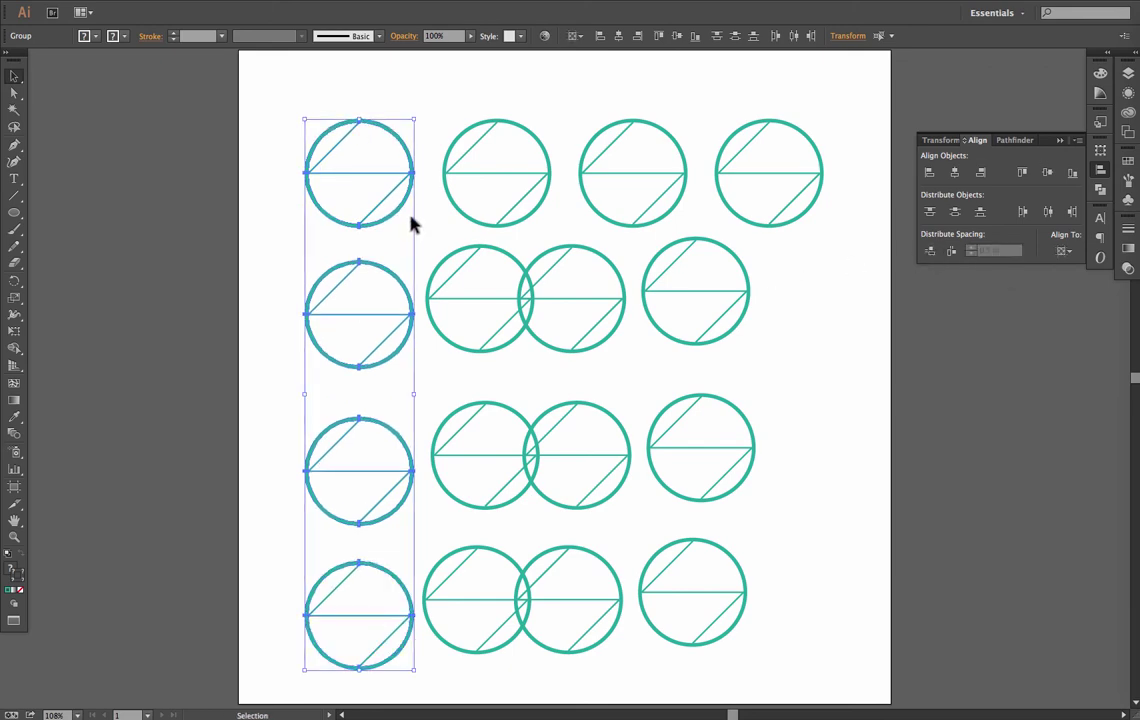
{"action": "left_click", "coordinate": [1063, 251]}
{"action": "left_click", "coordinate": [1045, 281]}
{"action": "left_click", "coordinate": [381, 134]}
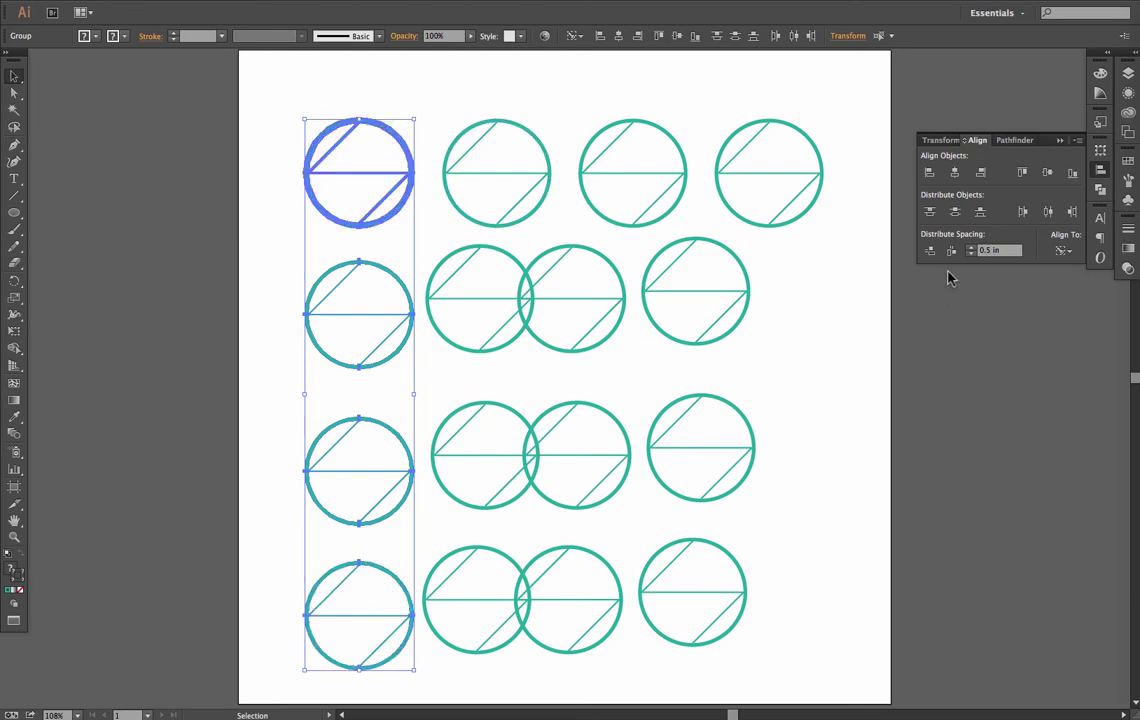
{"action": "left_click", "coordinate": [929, 251]}
{"action": "left_click_drag", "start_coordinate": [249, 282], "coordinate": [812, 353]}
{"action": "left_click", "coordinate": [1063, 251]}
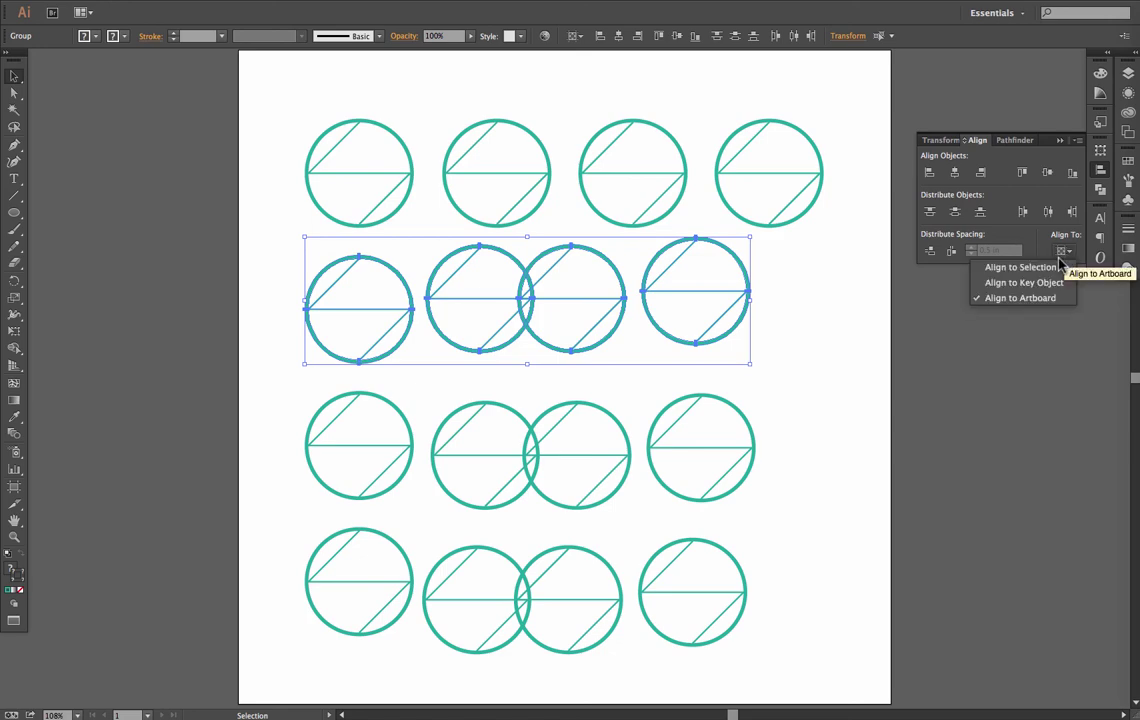
Centre the second row on its leftmost circle and space it 0.5 in apart.
{"action": "left_click", "coordinate": [1045, 283]}
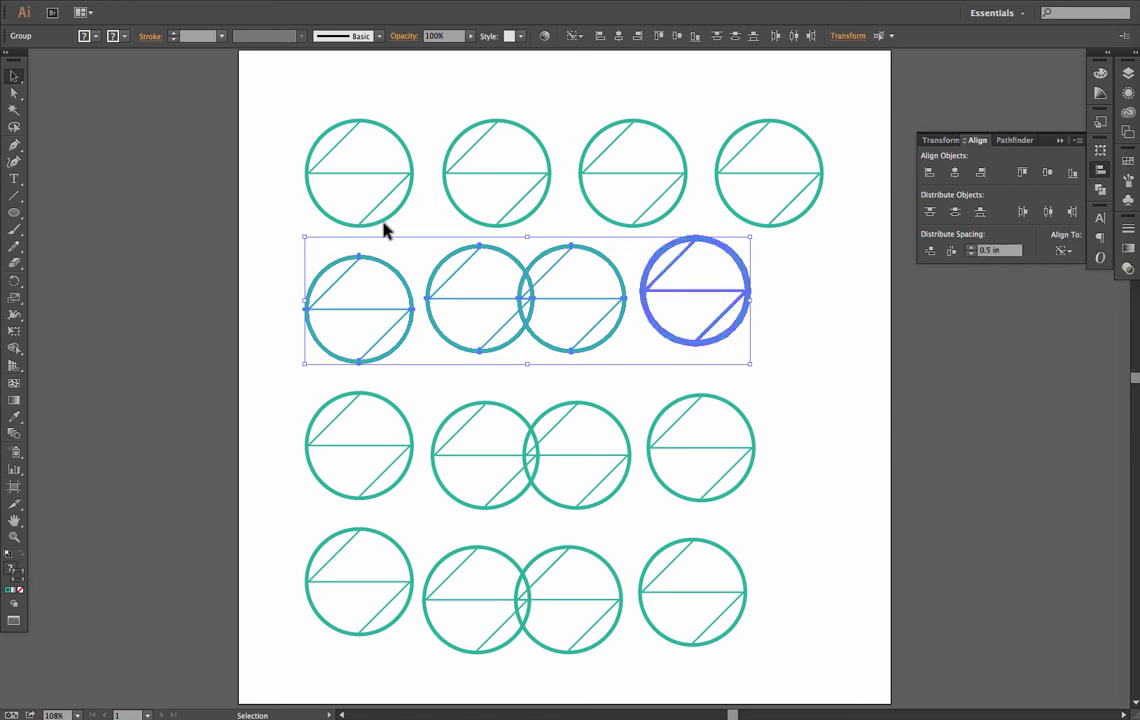
{"action": "left_click", "coordinate": [380, 268]}
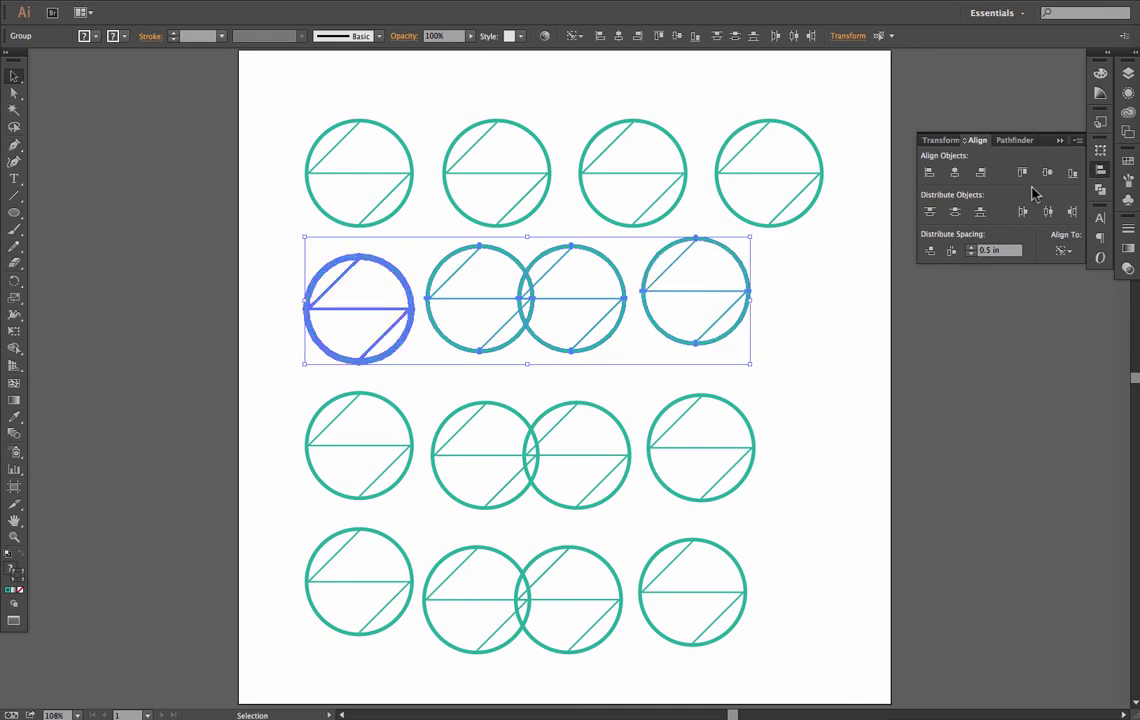
{"action": "left_click", "coordinate": [1047, 173]}
{"action": "left_click", "coordinate": [951, 251]}
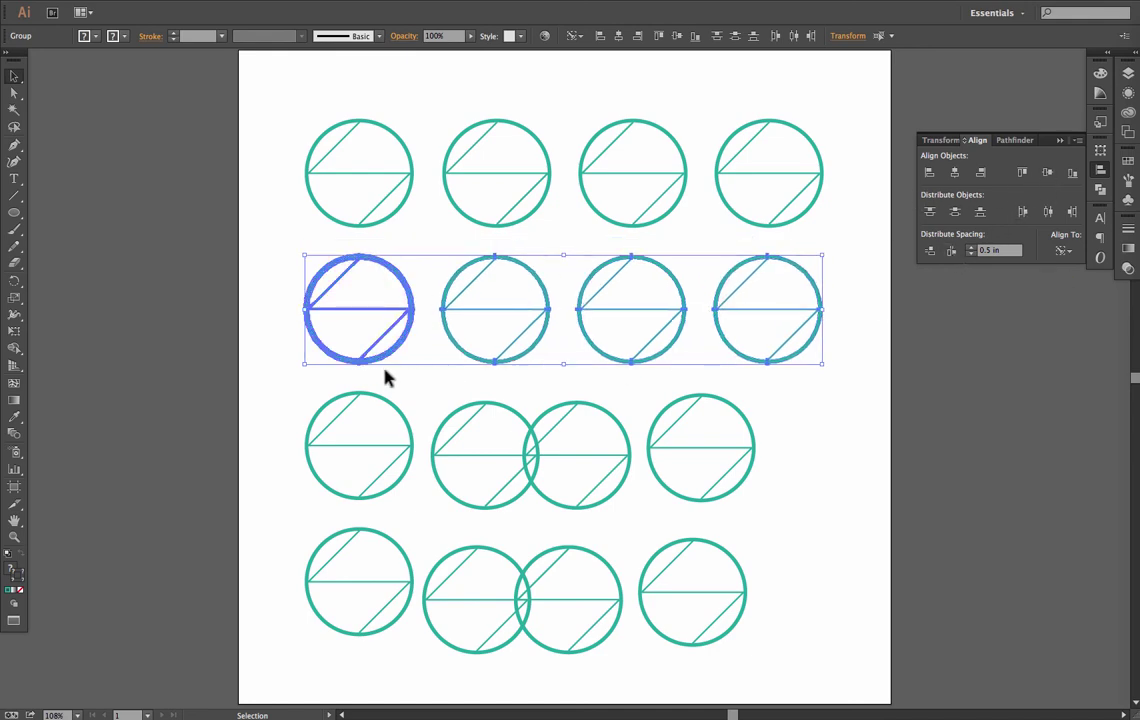
Align the third row to its leftmost circle and space it 0.5 in apart.
{"action": "left_click_drag", "start_coordinate": [247, 407], "coordinate": [860, 484]}
{"action": "left_click", "coordinate": [1065, 251]}
{"action": "left_click", "coordinate": [1048, 283]}
{"action": "left_click", "coordinate": [404, 425]}
{"action": "left_click", "coordinate": [1048, 176]}
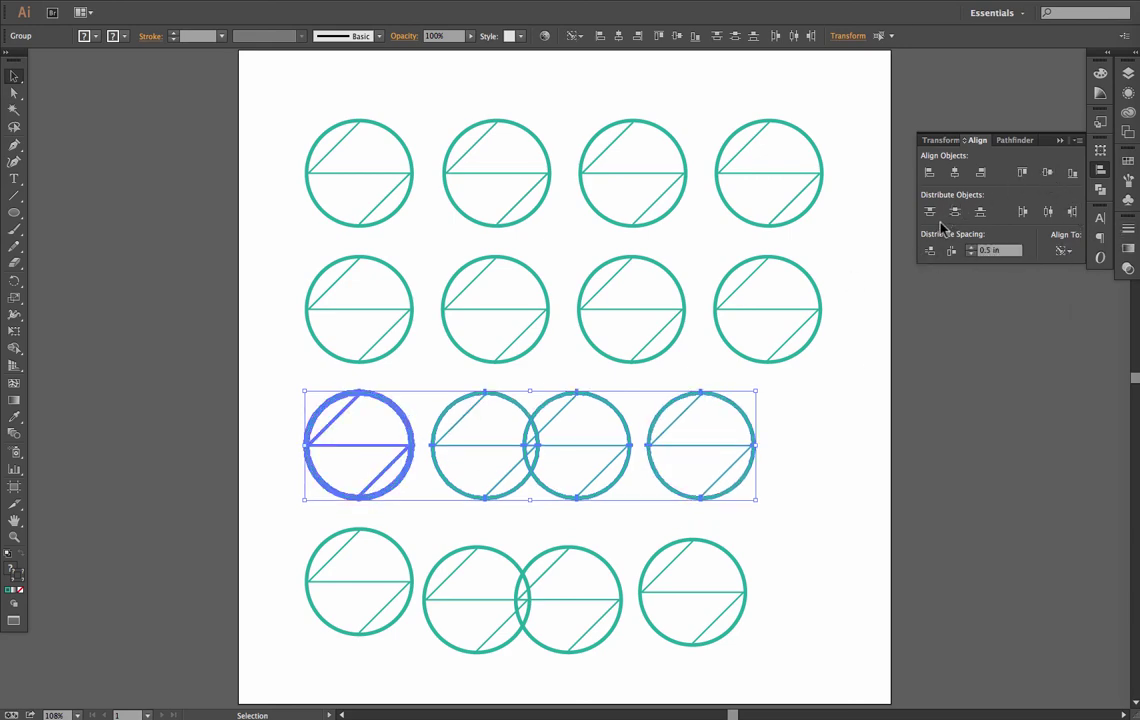
{"action": "left_click", "coordinate": [950, 251]}
Align the bottom row to its leftmost circle with 0.5 in spacing, then deselect.
{"action": "left_click", "coordinate": [880, 570]}
{"action": "left_click_drag", "start_coordinate": [845, 580], "coordinate": [272, 612]}
{"action": "left_click", "coordinate": [1062, 250]}
{"action": "left_click", "coordinate": [1066, 284]}
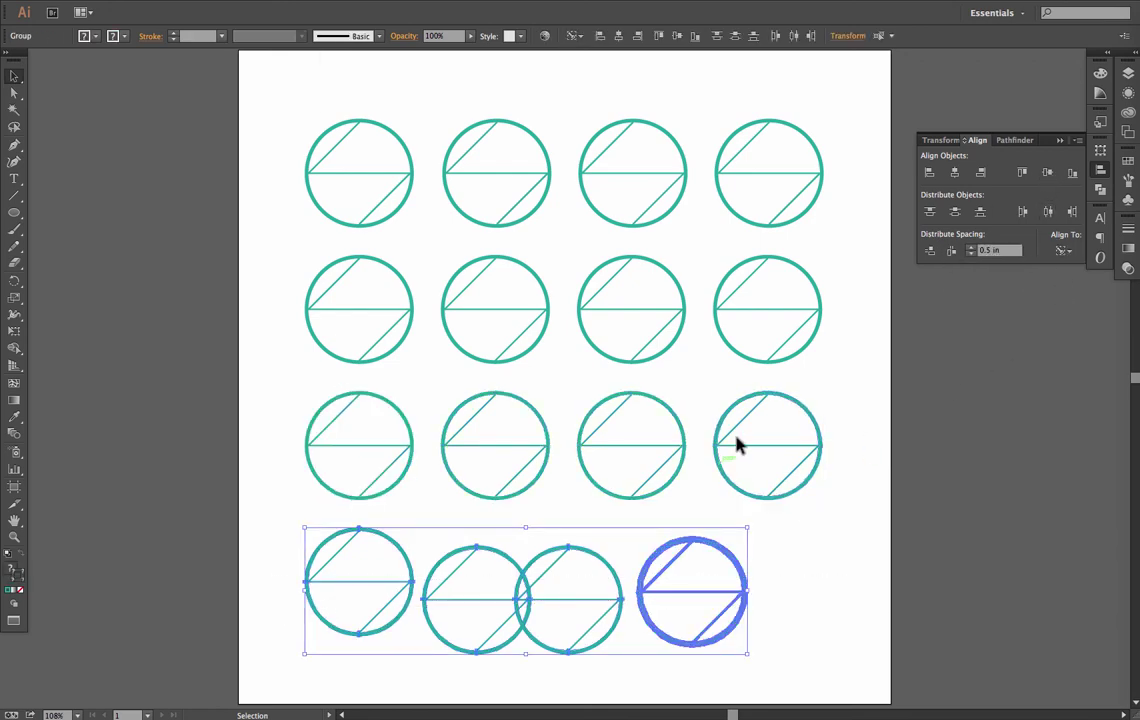
{"action": "left_click", "coordinate": [389, 543]}
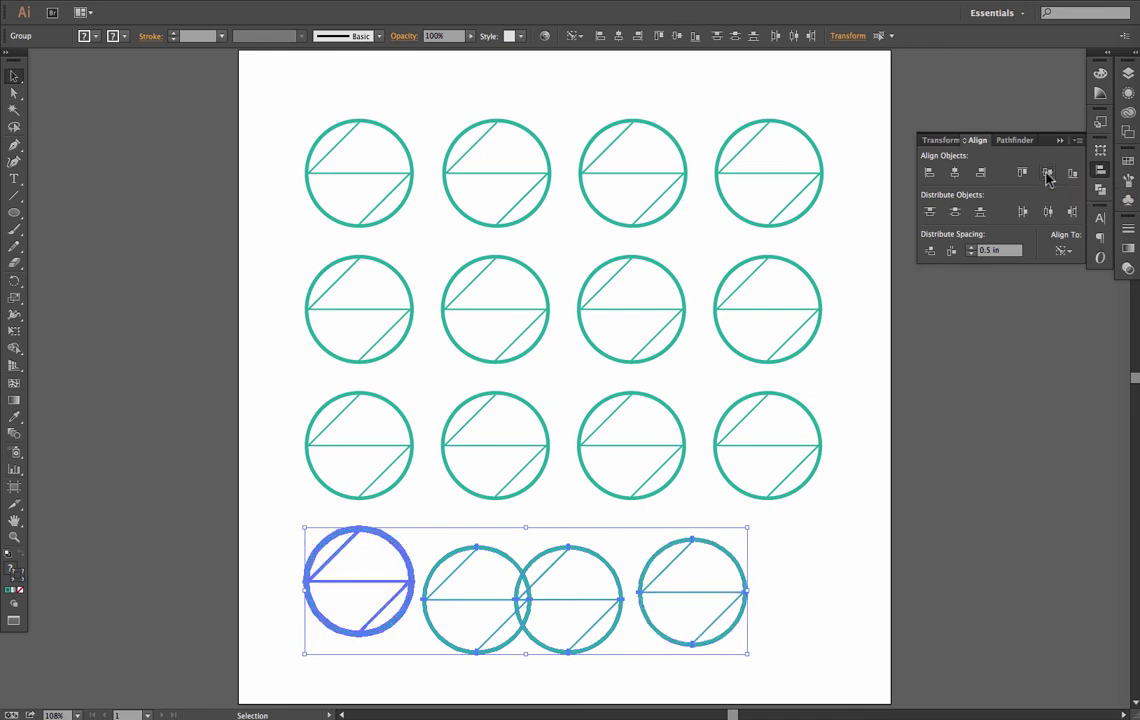
{"action": "left_click", "coordinate": [1047, 174]}
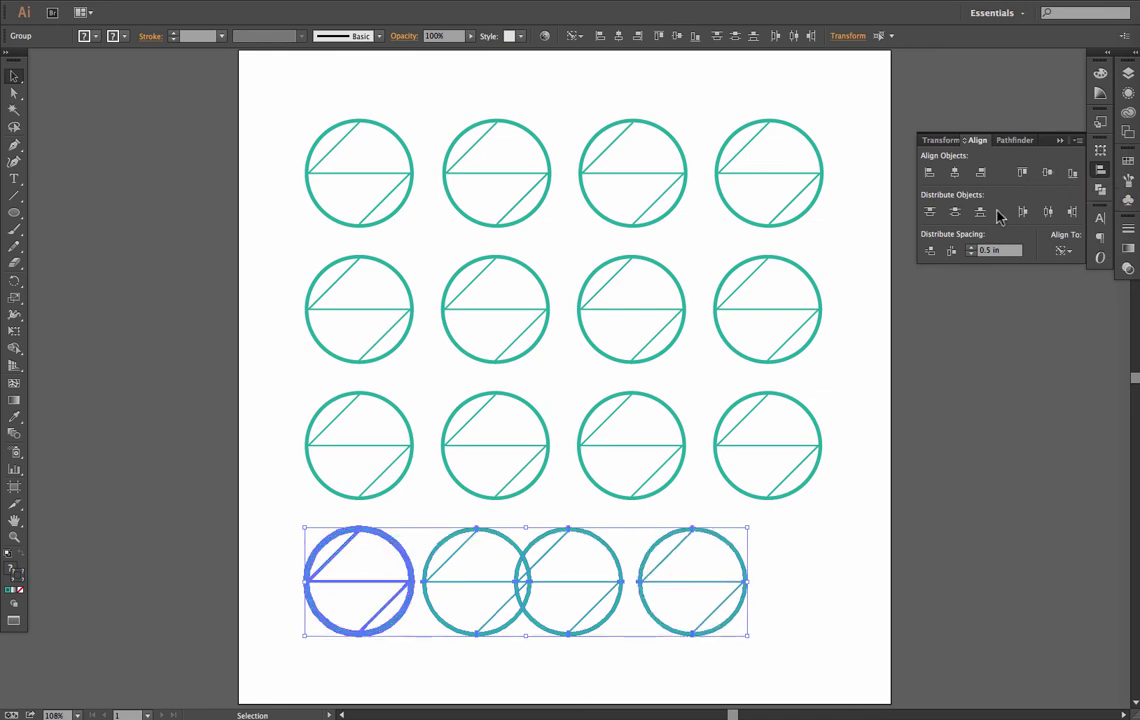
{"action": "left_click", "coordinate": [950, 251]}
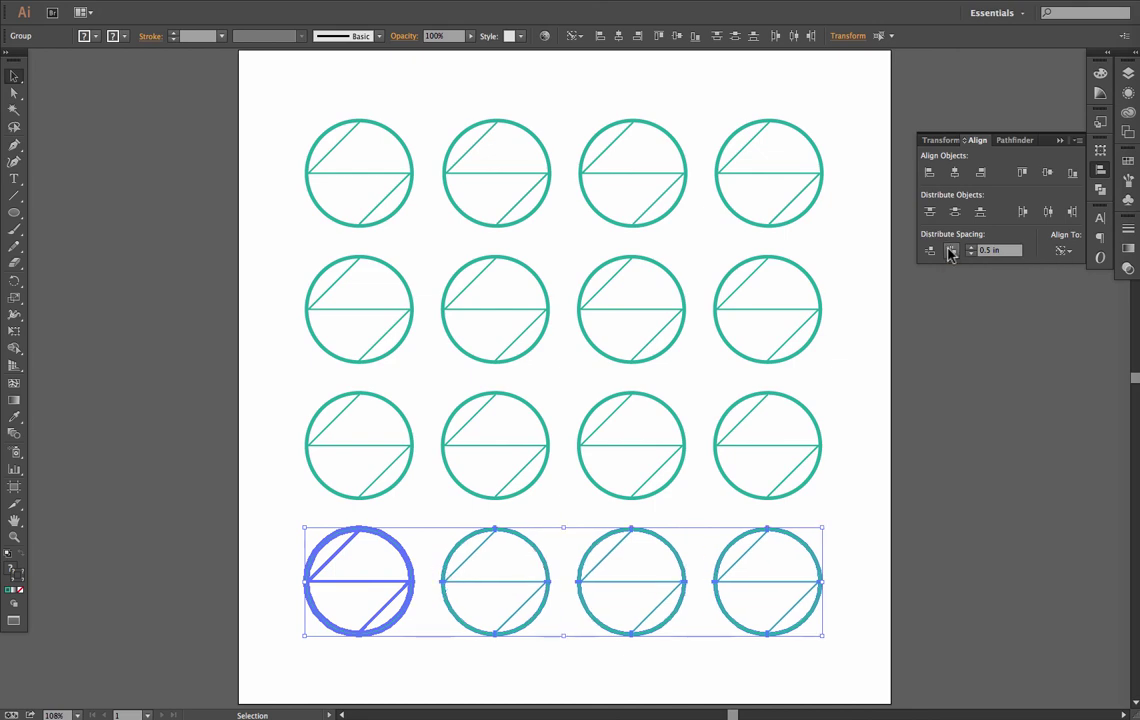
{"action": "left_click", "coordinate": [966, 520]}
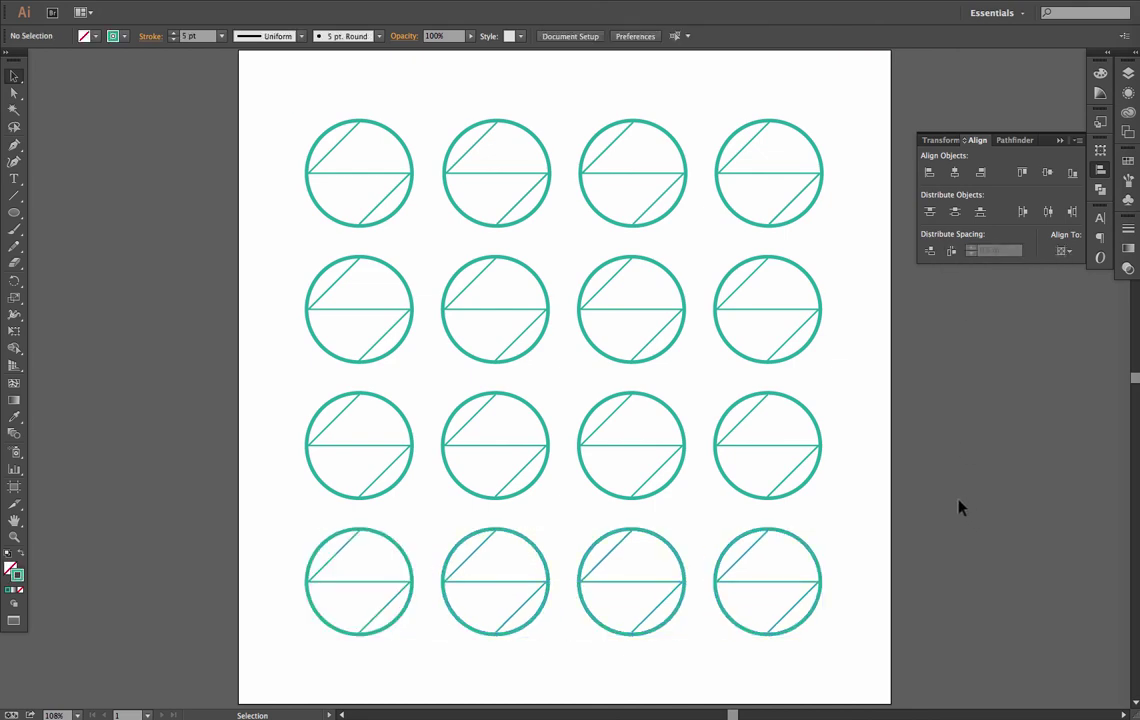